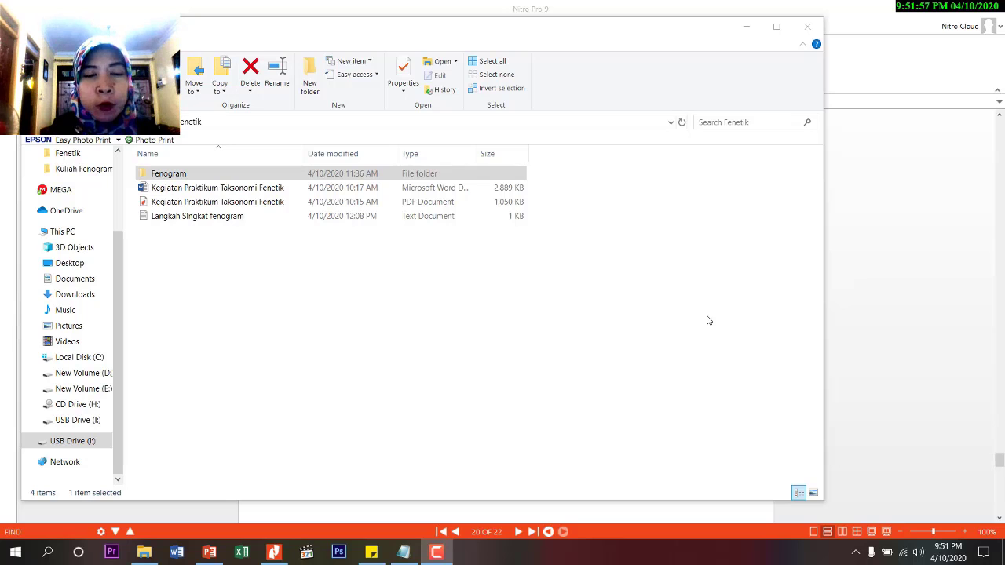
- Check the NTSYSpc program folder inside Fenogram, and open the "kunci tabel Final" workbook from the Fenogram folder
{"action": "left_click", "coordinate": [200, 176]}
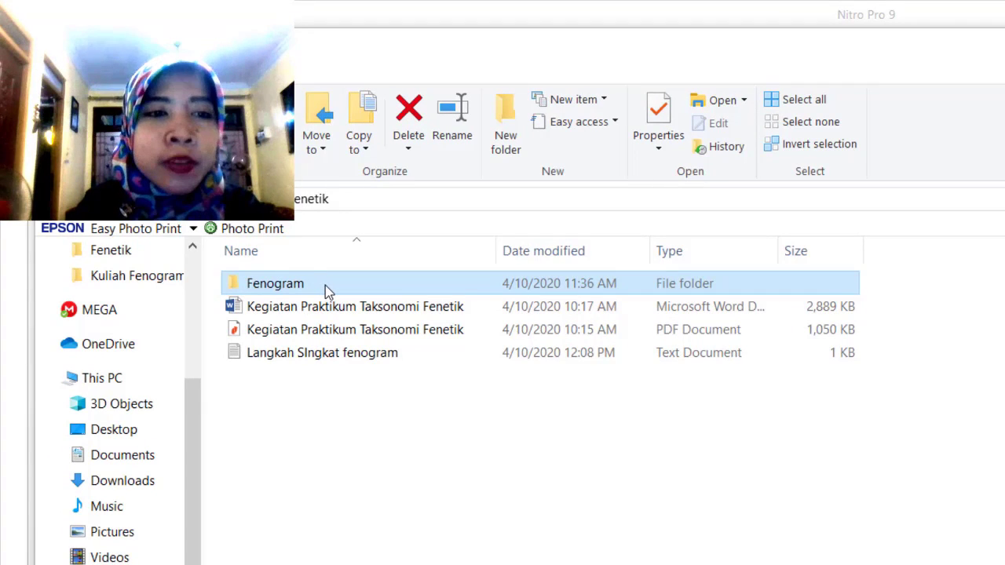
{"action": "double_click", "coordinate": [325, 289]}
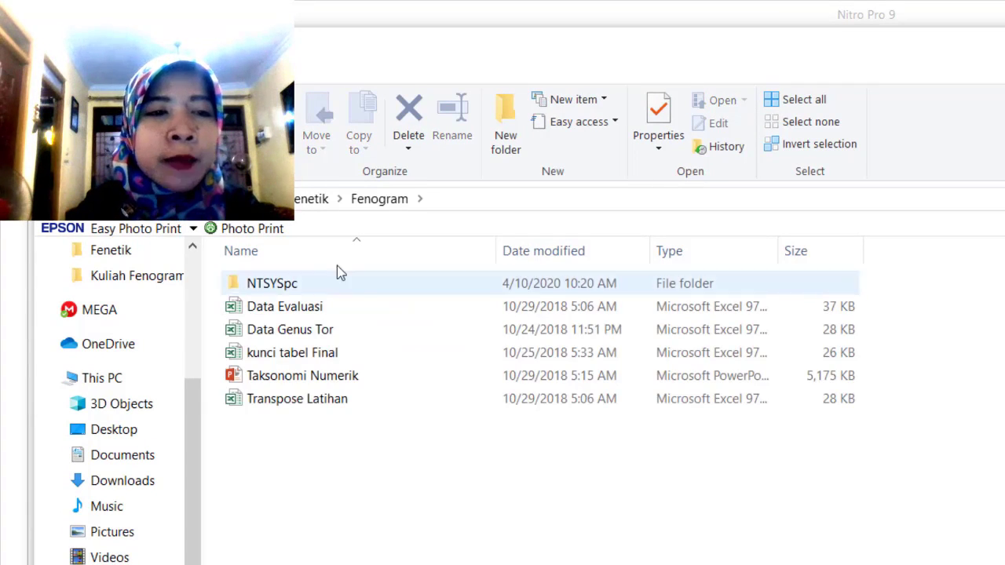
{"action": "double_click", "coordinate": [315, 287]}
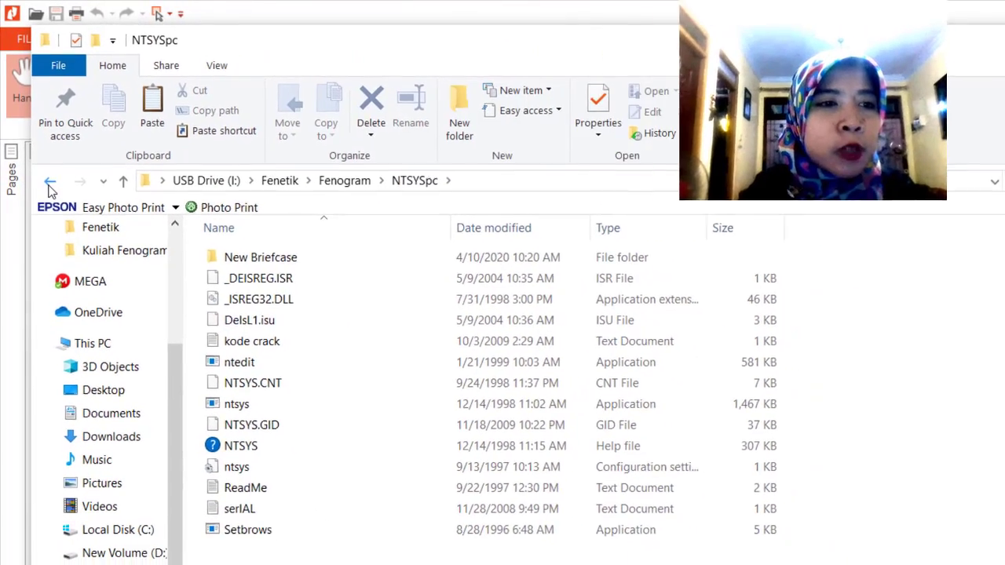
{"action": "left_click", "coordinate": [51, 180]}
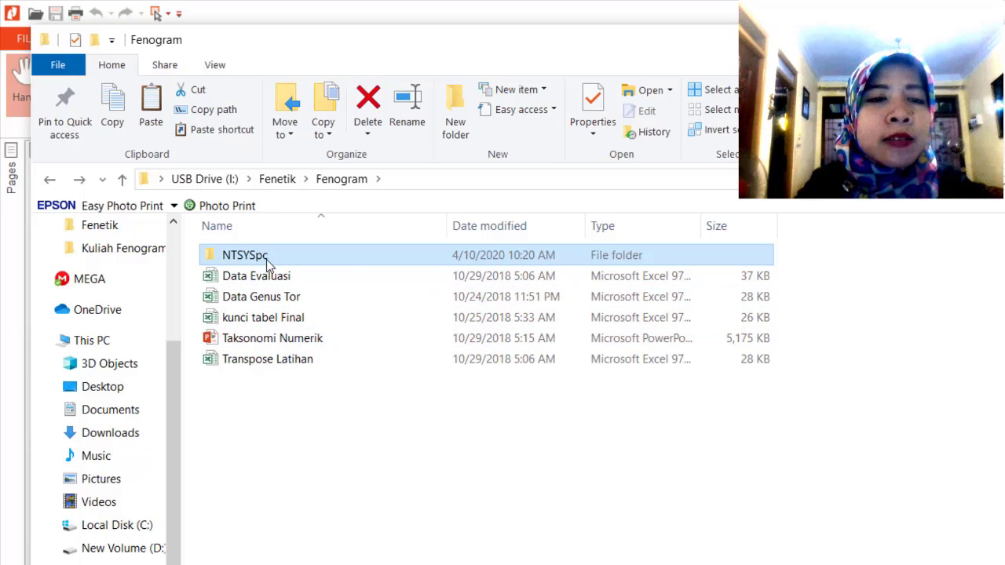
{"action": "left_click", "coordinate": [297, 327]}
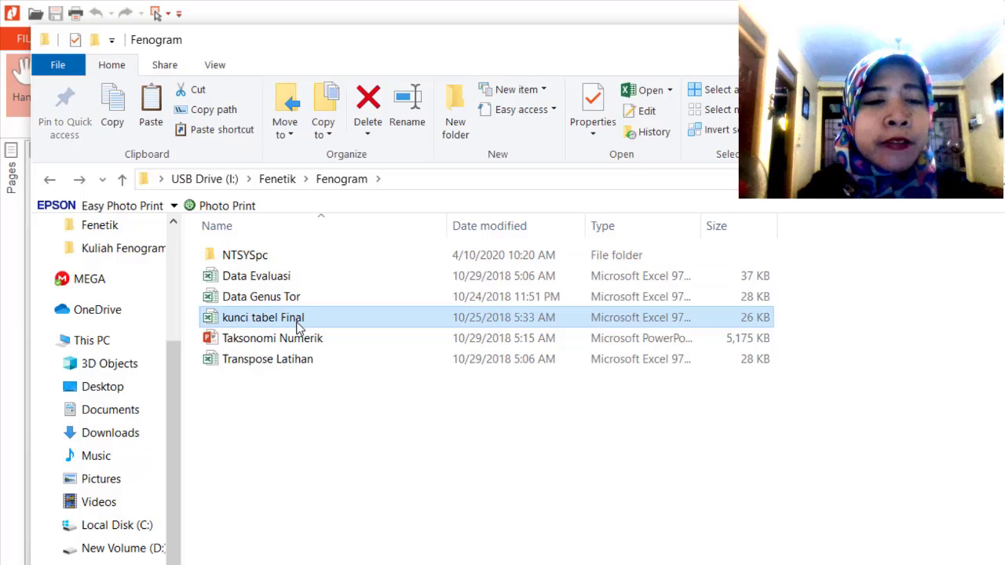
{"action": "double_click", "coordinate": [299, 327]}
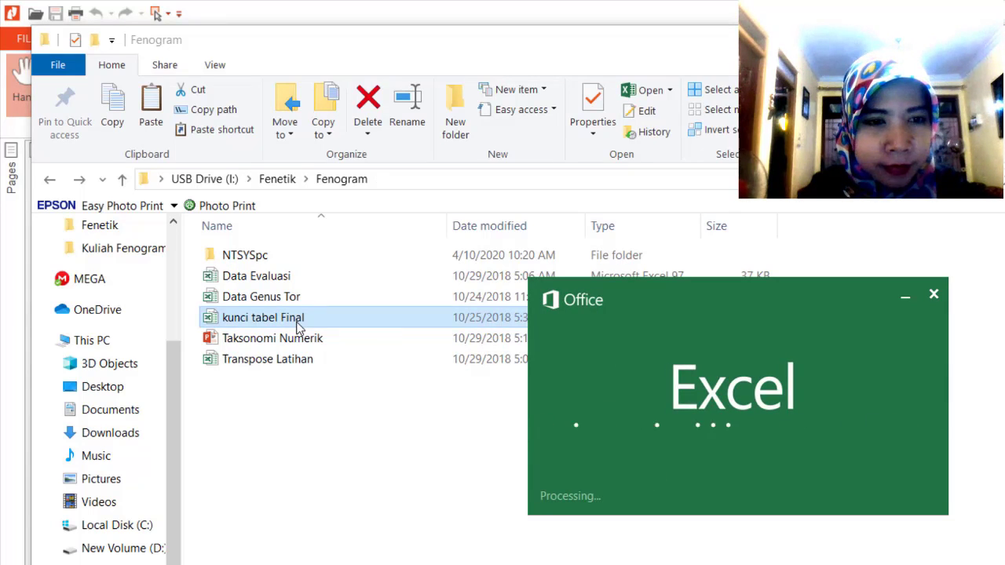
- Compare the workbook's labelled character table with the sheet holding the binary species matrix, ending on the matrix sheet
{"action": "scroll", "coordinate": [481, 387], "scroll_direction": "up", "scroll_amount": 3}
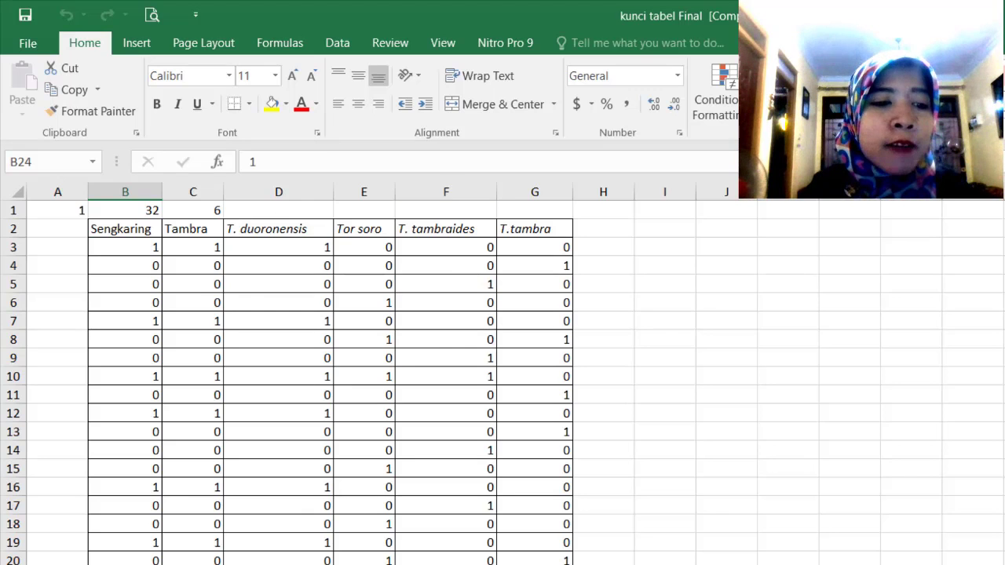
{"action": "key", "text": "ctrl+Page_Down"}
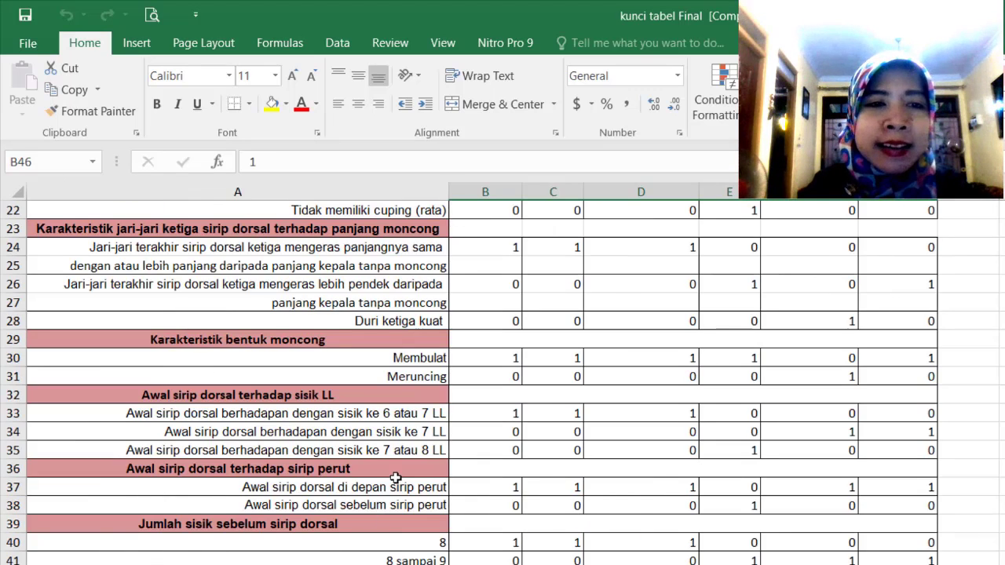
{"action": "scroll", "coordinate": [396, 477], "scroll_direction": "up", "scroll_amount": 7}
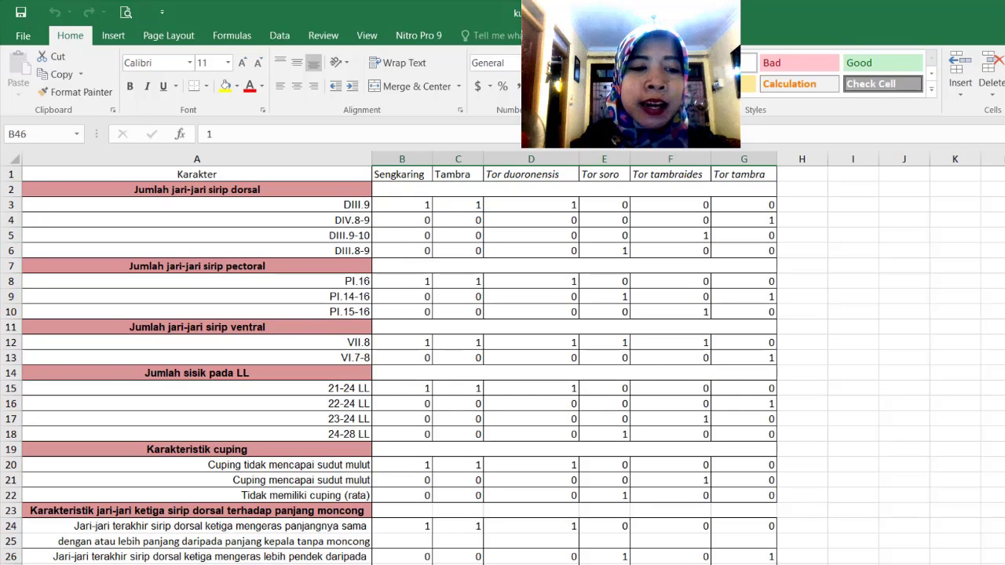
{"action": "key", "text": "ctrl+Page_Down"}
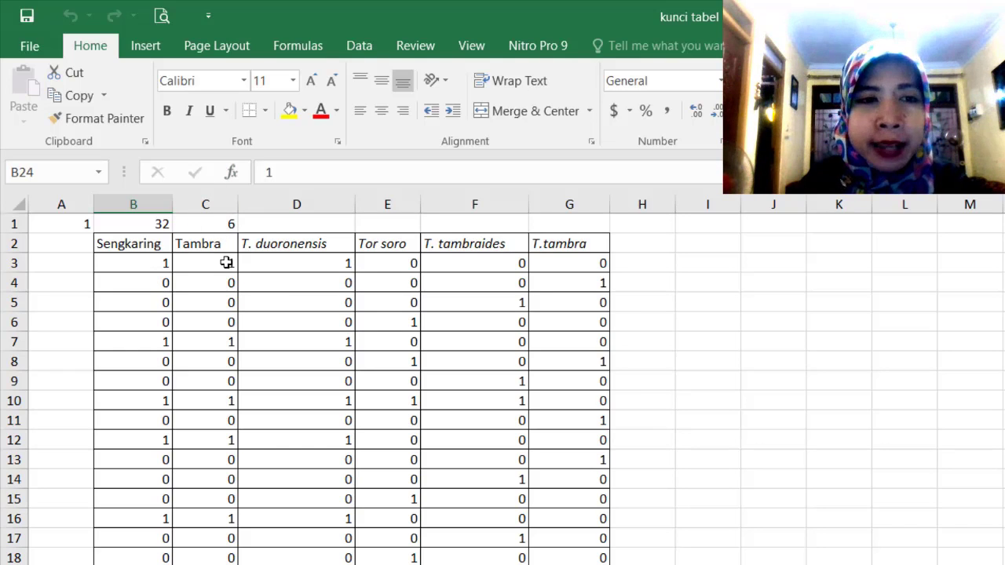
- Save a copy of the workbook as "Coba 1" in a new folder named "Latihan" inside Fenogram
{"action": "left_click", "coordinate": [28, 48]}
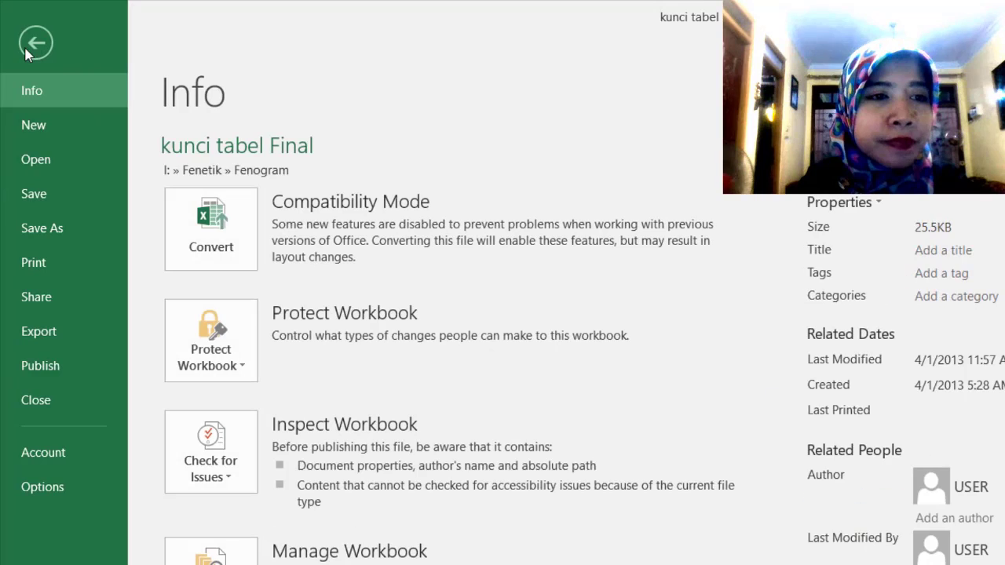
{"action": "left_click", "coordinate": [58, 233]}
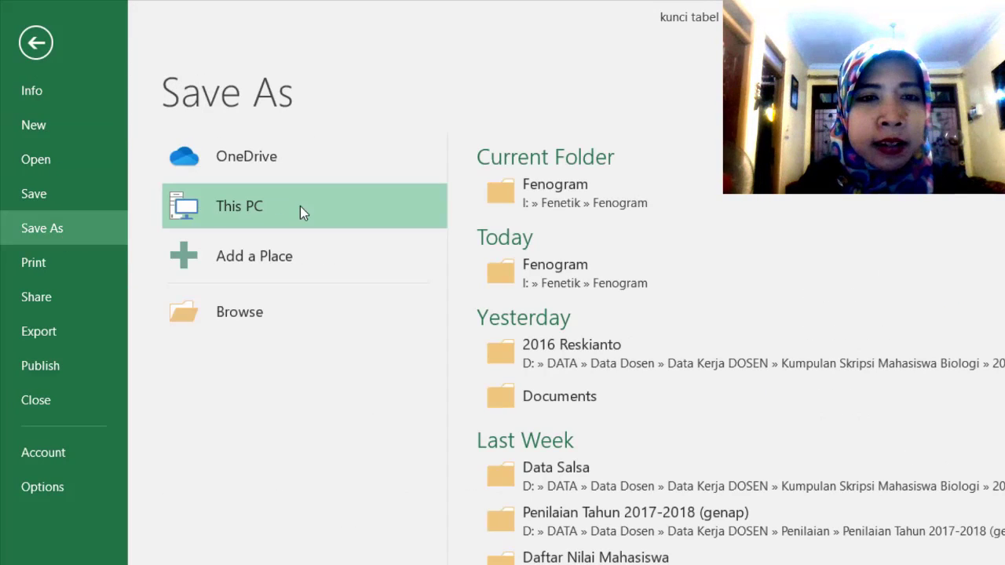
{"action": "left_click", "coordinate": [558, 194]}
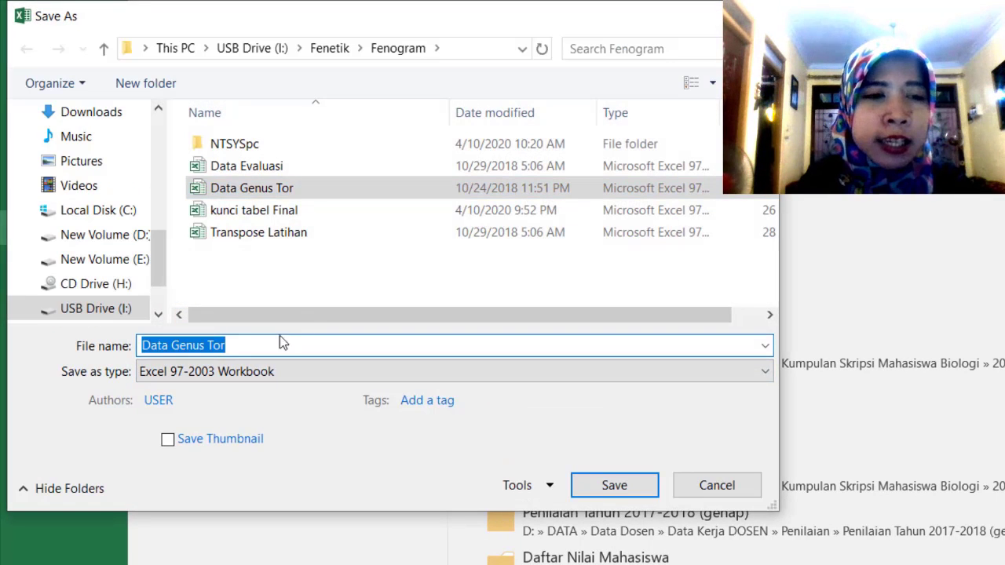
{"action": "type", "text": "Coba 1"}
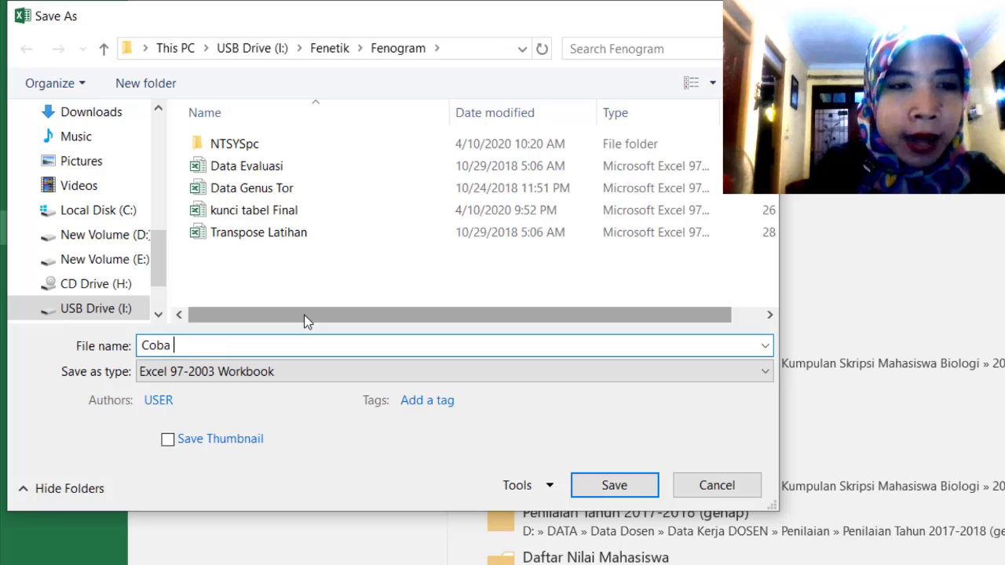
{"action": "left_click", "coordinate": [142, 87]}
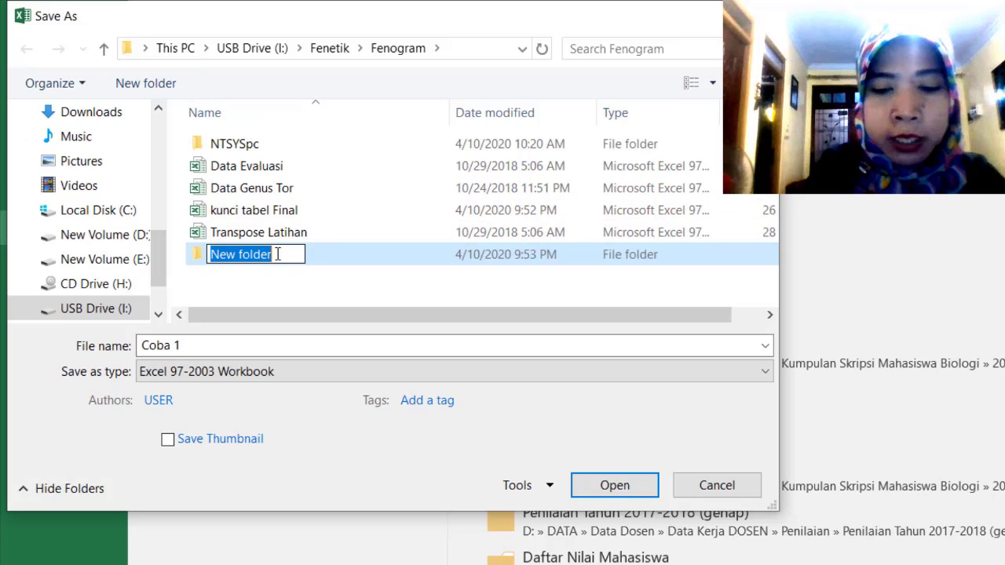
{"action": "type", "text": "Latihan"}
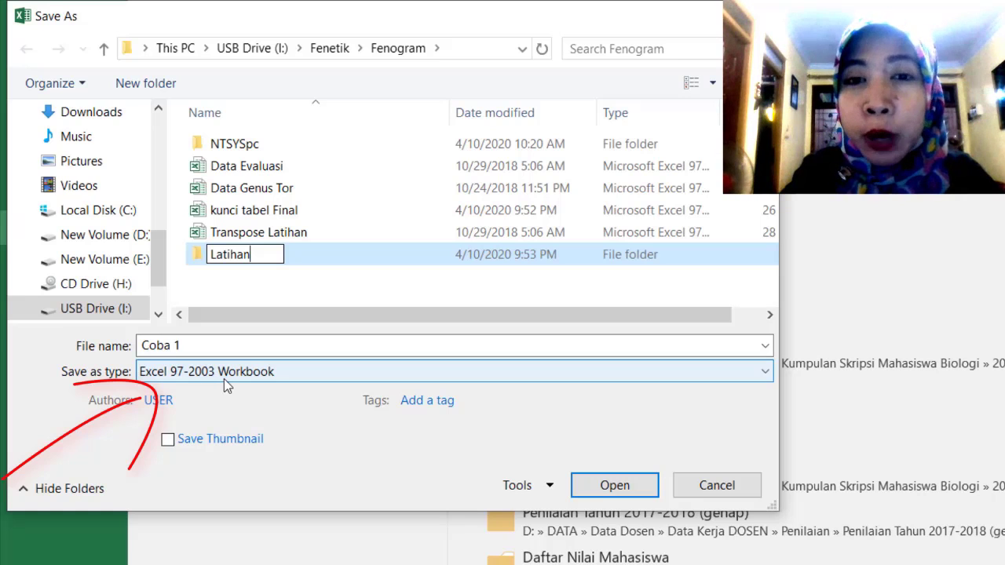
{"action": "left_click", "coordinate": [624, 487]}
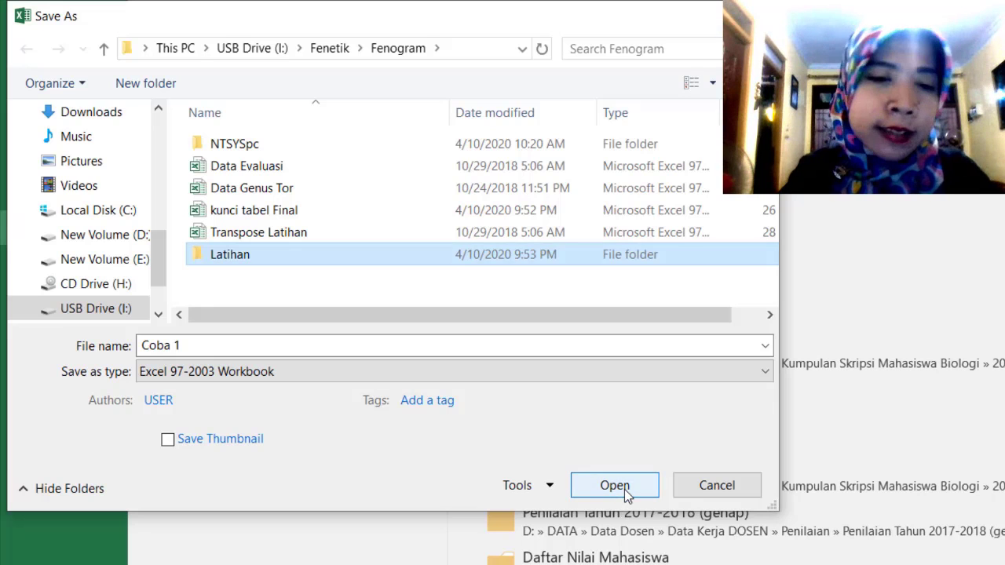
{"action": "left_click", "coordinate": [615, 486]}
{"action": "left_click", "coordinate": [615, 485]}
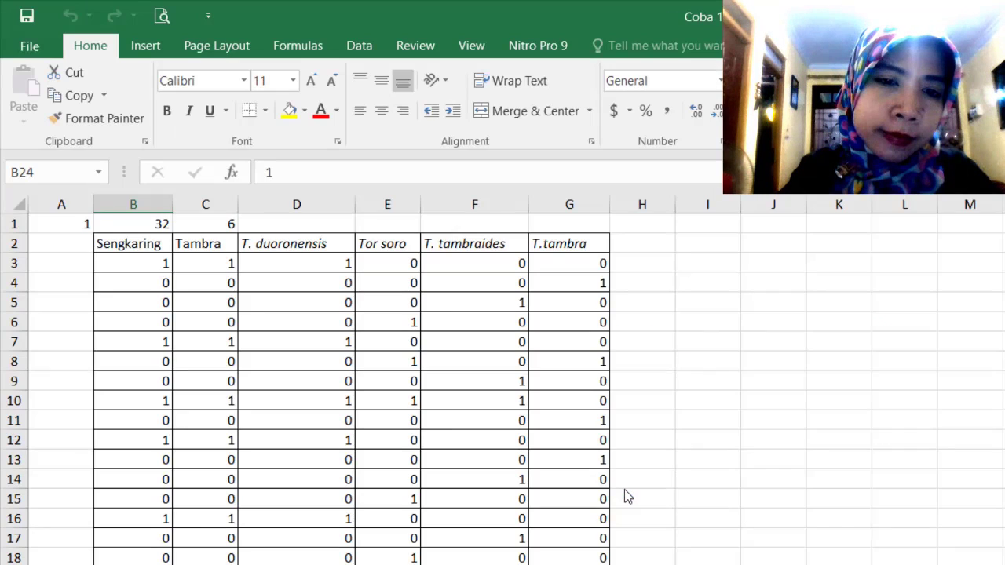
{"action": "key", "text": "Return"}
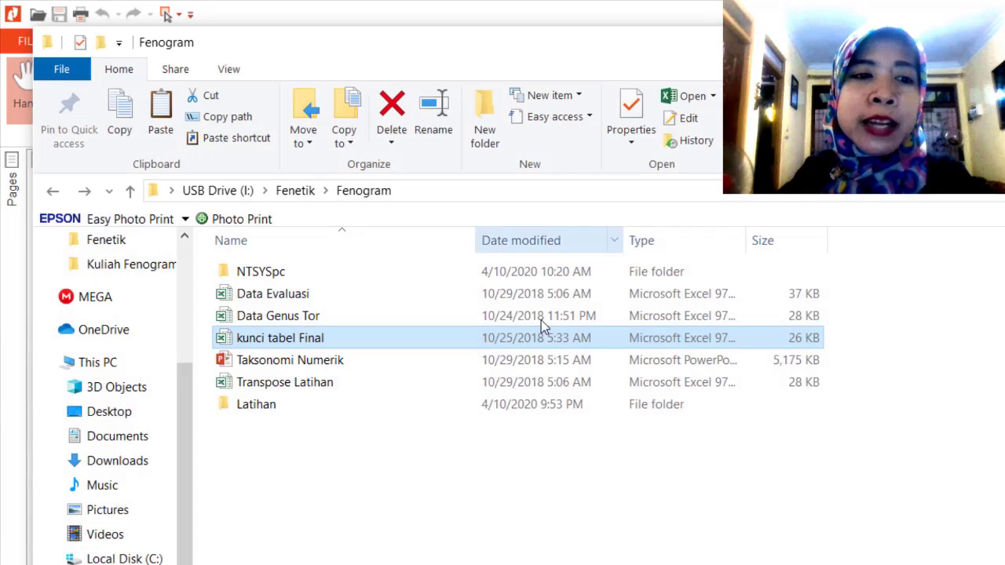
- Launch the ntedit application from the NTSYSpc folder and maximize its window
{"action": "double_click", "coordinate": [285, 273]}
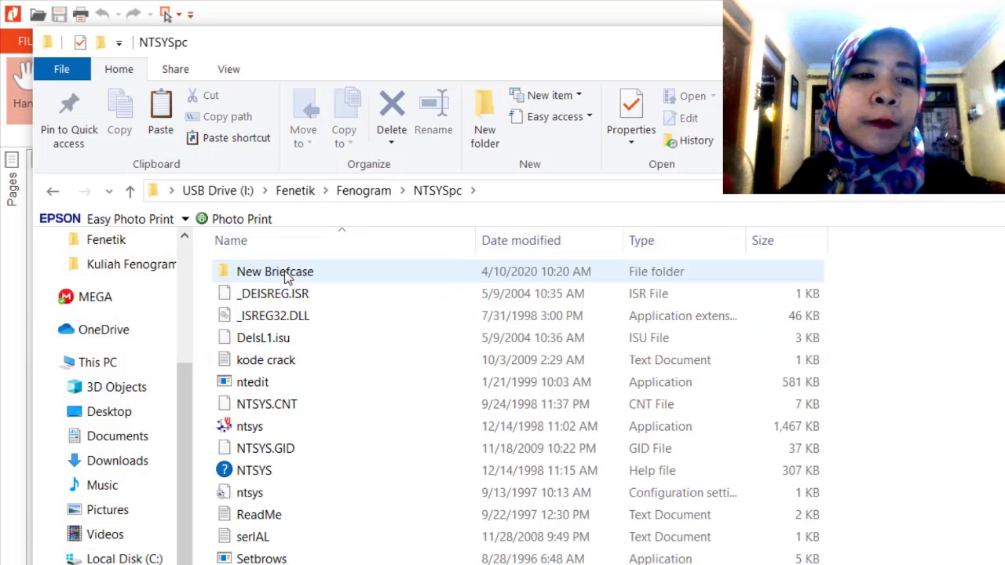
{"action": "double_click", "coordinate": [272, 388]}
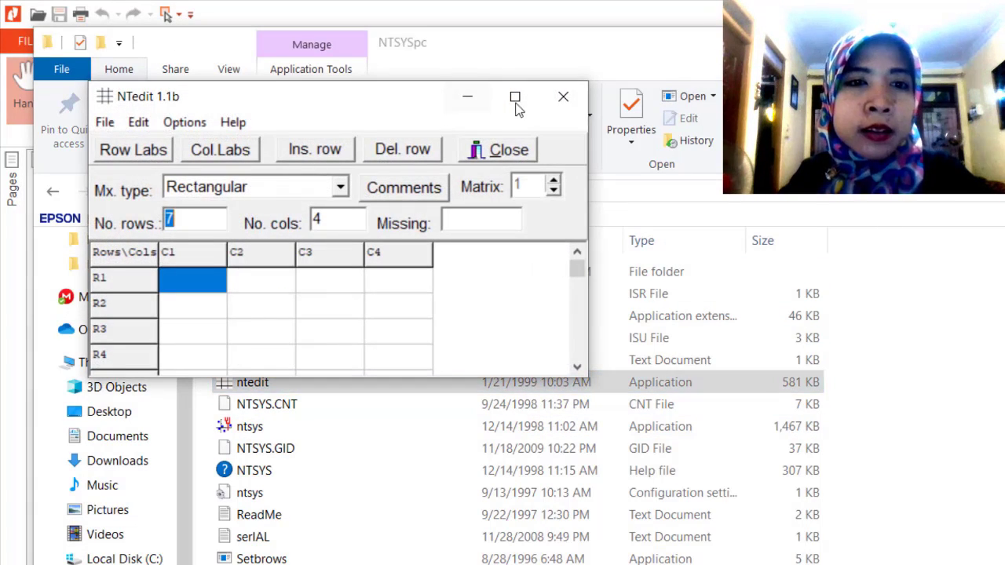
{"action": "left_click", "coordinate": [515, 96]}
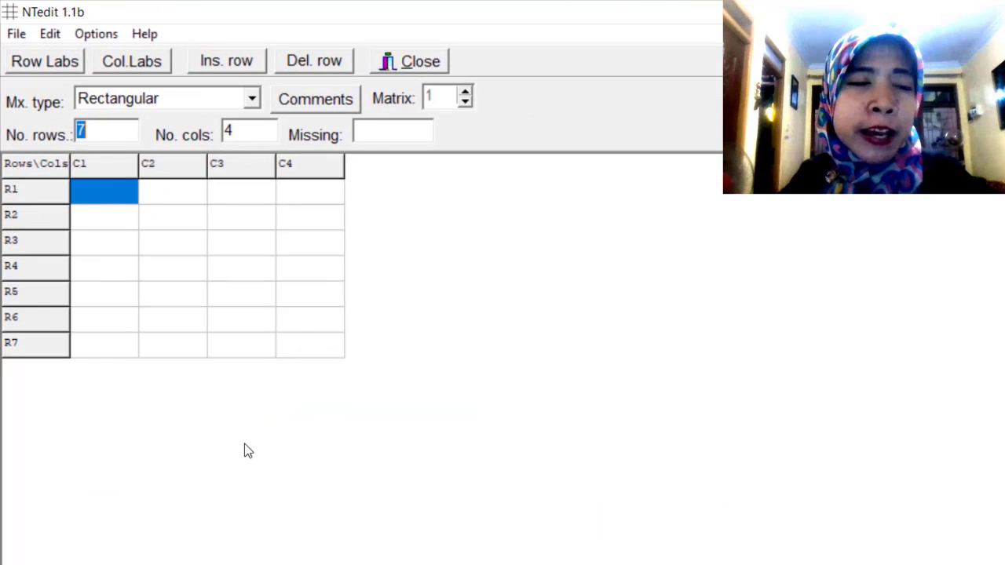
- Import the Excel file "Coba 1" using DDE from the Fenetik > Fenogram > Latihan folder on USB Drive (I:)
{"action": "left_click", "coordinate": [16, 33]}
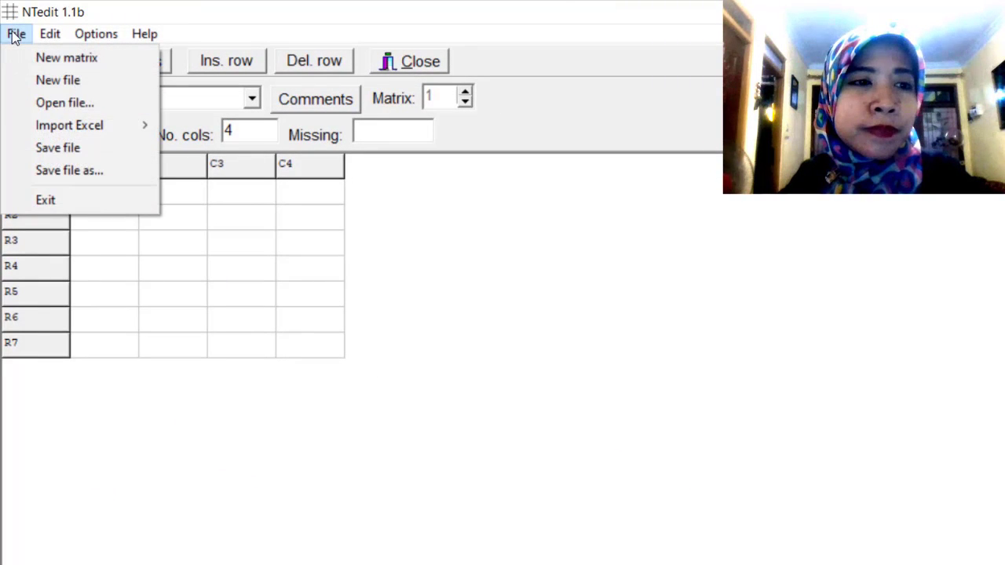
{"action": "mouse_move", "coordinate": [88, 129]}
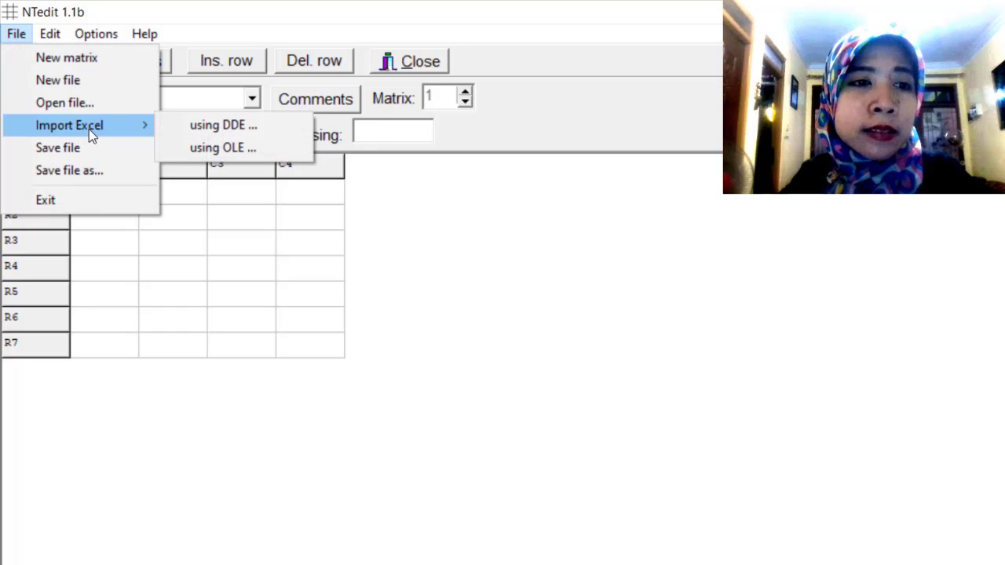
{"action": "left_click", "coordinate": [220, 127]}
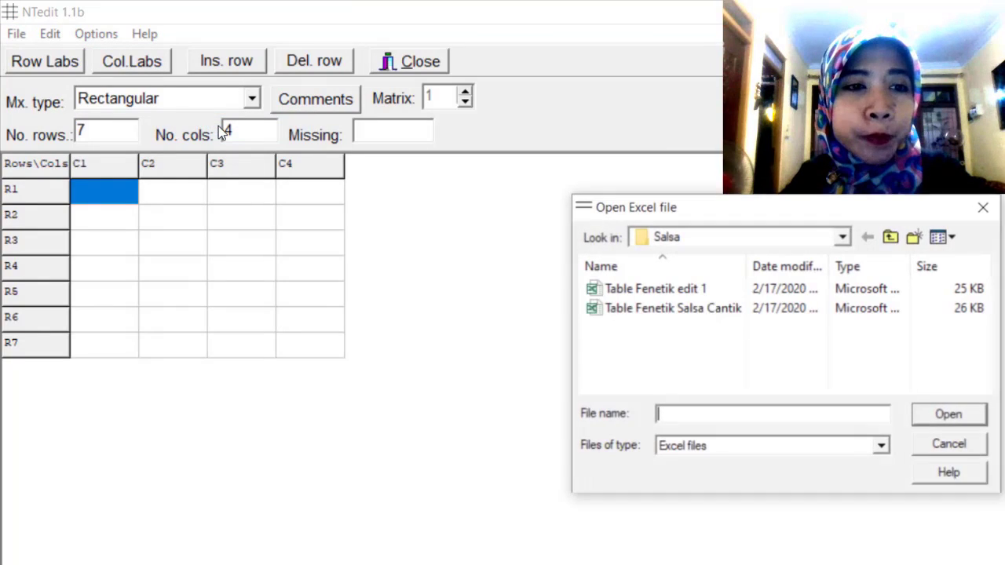
{"action": "left_click", "coordinate": [843, 238]}
{"action": "left_click", "coordinate": [694, 355]}
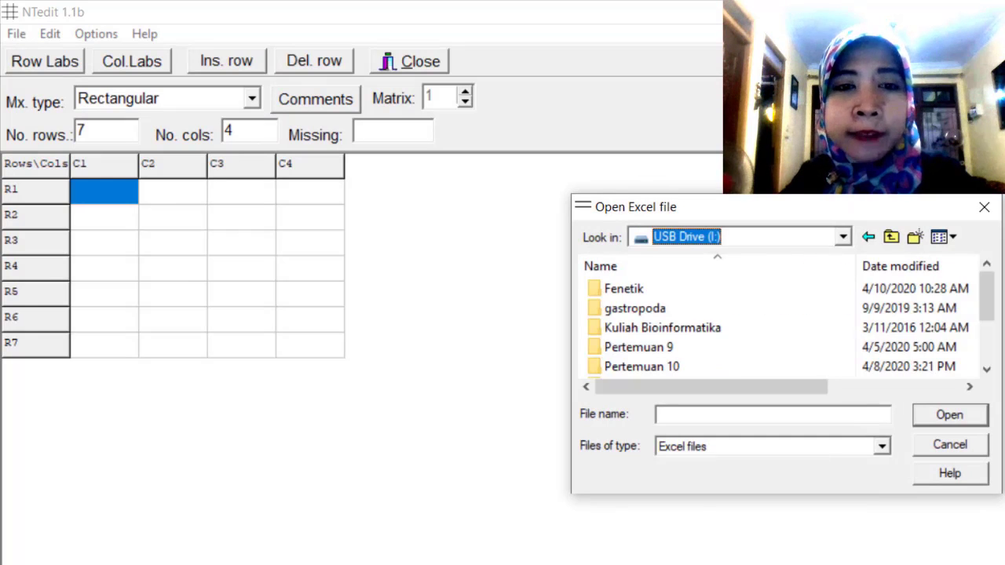
{"action": "double_click", "coordinate": [632, 290]}
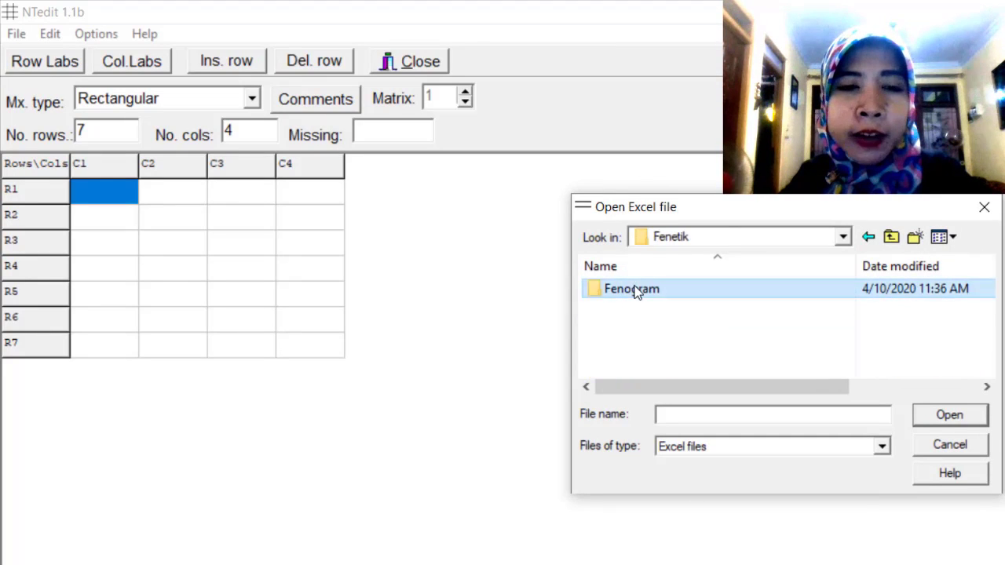
{"action": "double_click", "coordinate": [636, 290]}
{"action": "double_click", "coordinate": [632, 289]}
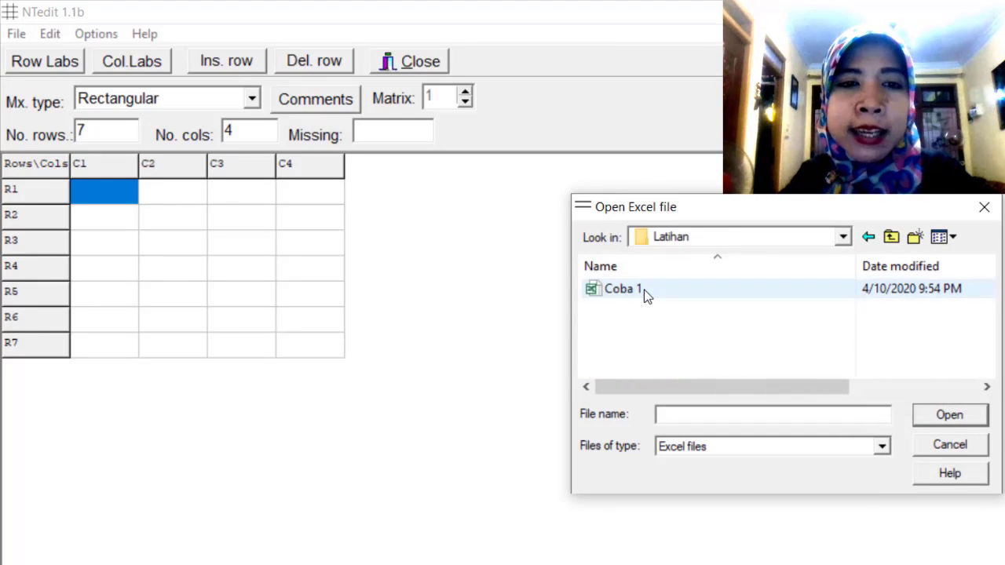
{"action": "left_click", "coordinate": [680, 293]}
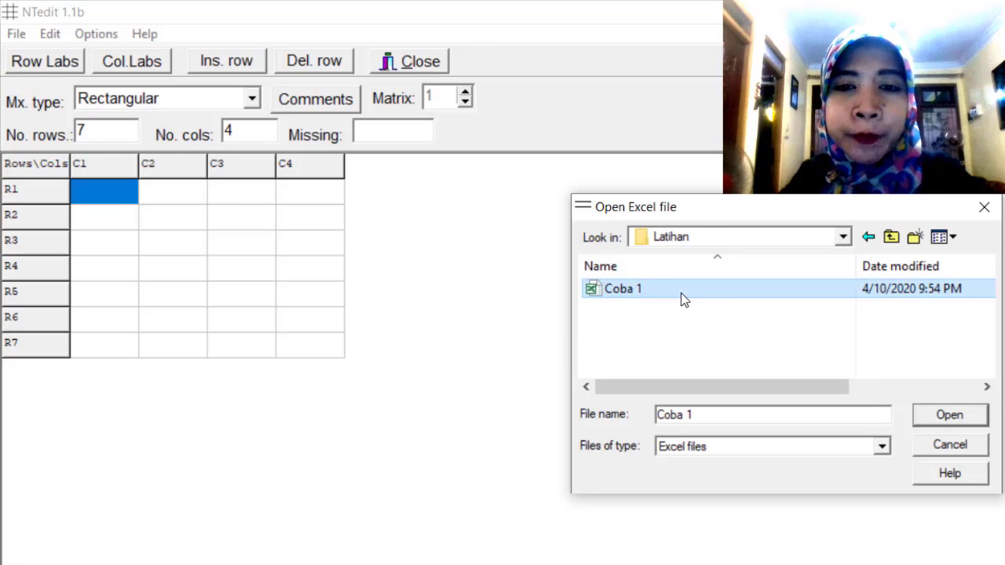
{"action": "left_click", "coordinate": [944, 424]}
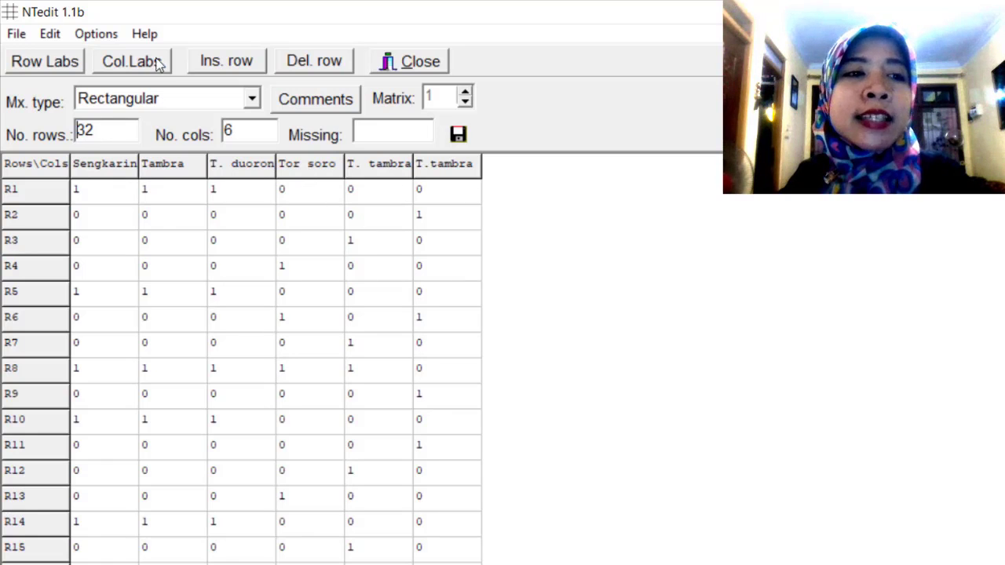
- Save the imported matrix as the NTSYS file "Coba 1 nts.NTS" in the Latihan folder
{"action": "left_click", "coordinate": [15, 35]}
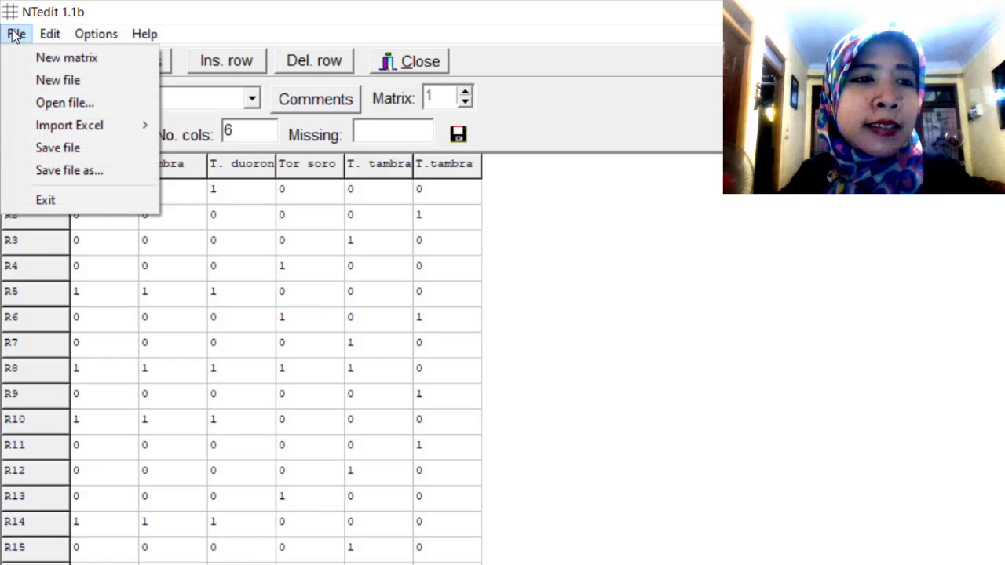
{"action": "left_click", "coordinate": [83, 179]}
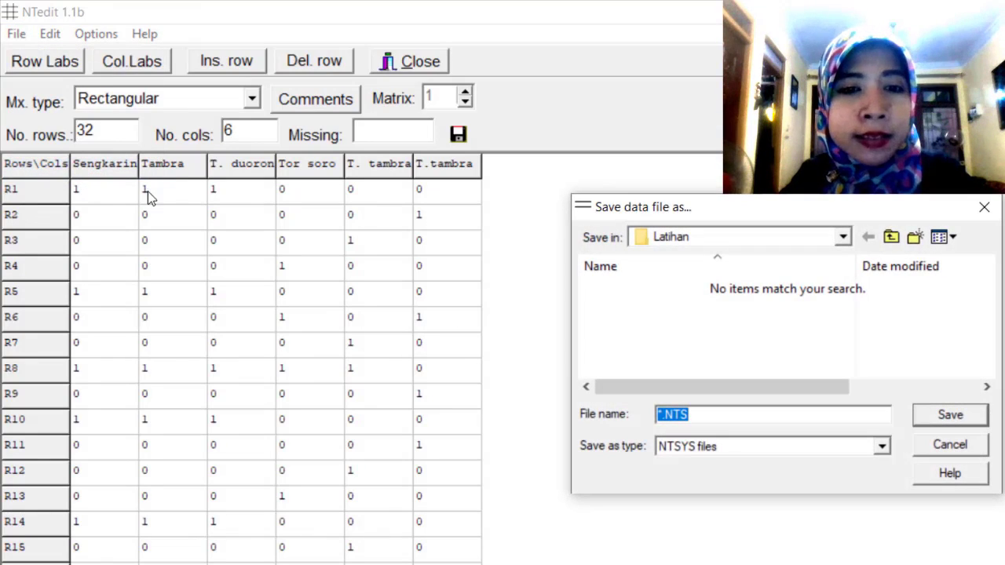
{"action": "left_click", "coordinate": [662, 419]}
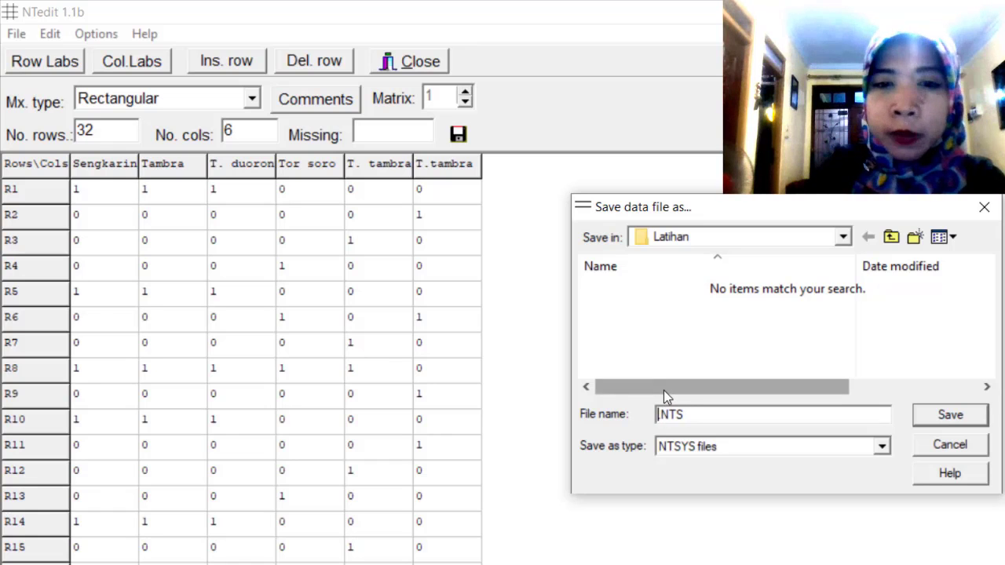
{"action": "type", "text": "Coba "}
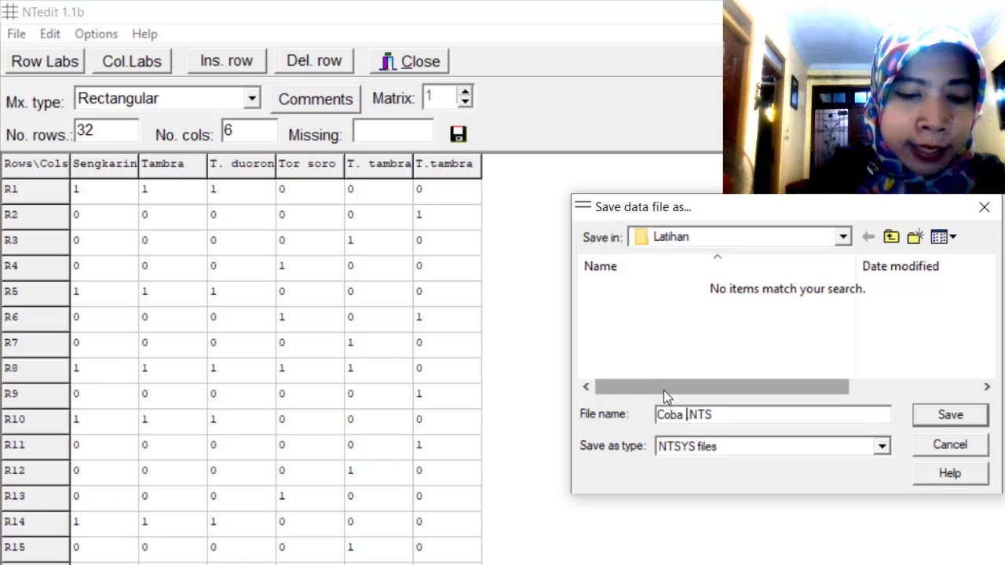
{"action": "type", "text": "1 nts."}
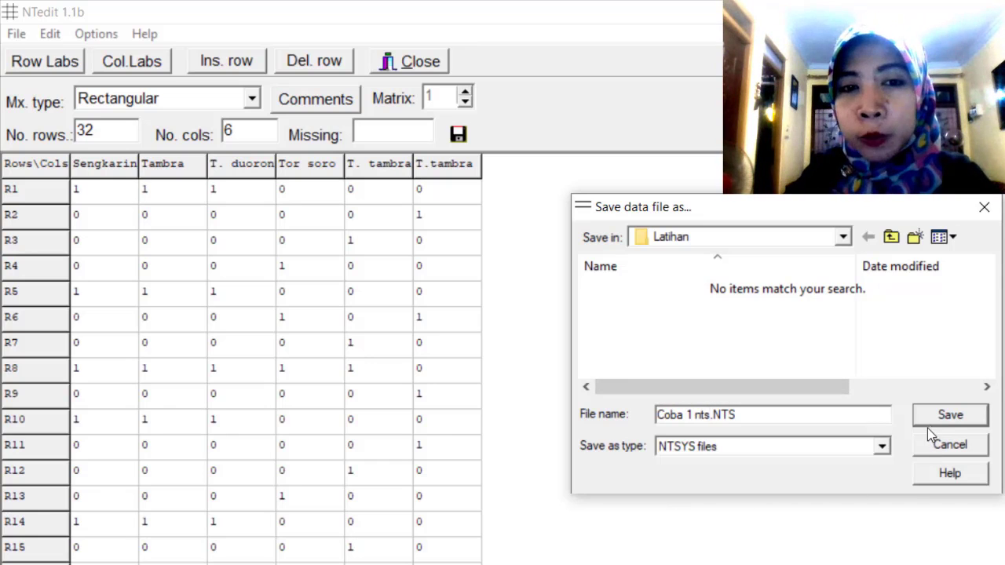
{"action": "left_click", "coordinate": [950, 415]}
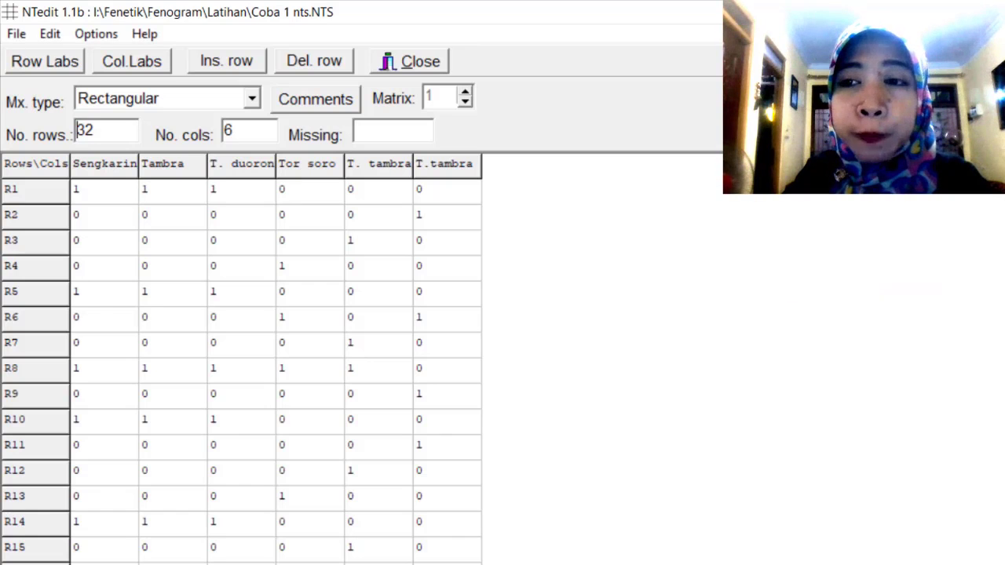
- Close NTedit, switch to the Notepad list of dendrogram steps and dismiss the Program Compatibility Assistant
{"action": "key", "text": "alt+F4"}
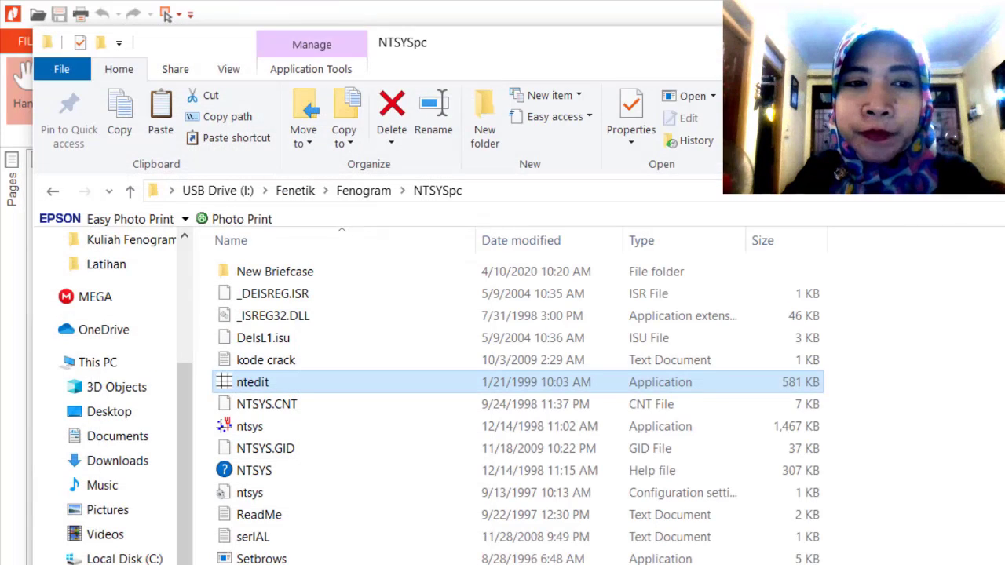
{"action": "key", "text": "alt+Tab"}
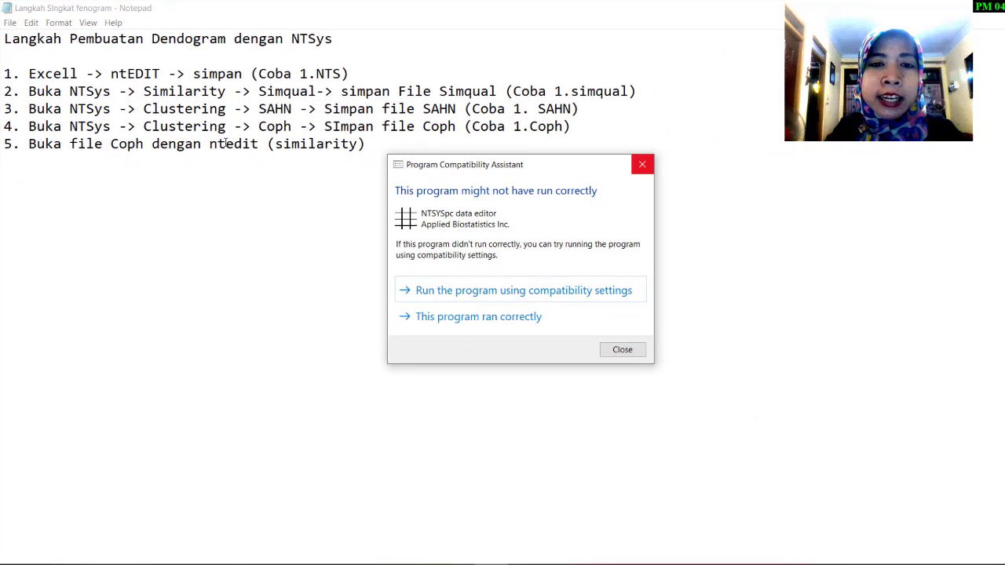
{"action": "left_click", "coordinate": [642, 164]}
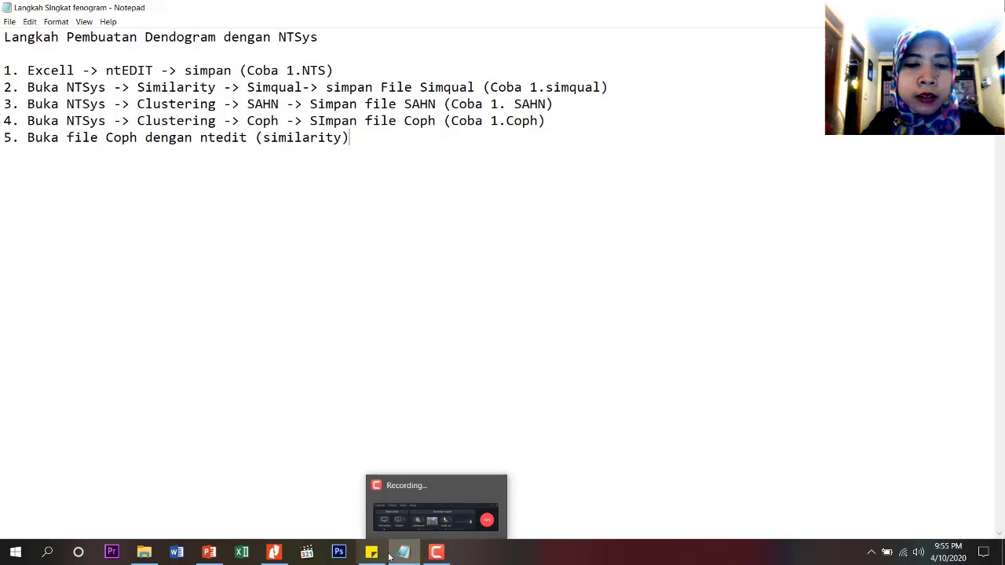
- Launch the ntsys application from the NTSYSpc folder and maximize its window
{"action": "left_click", "coordinate": [154, 559]}
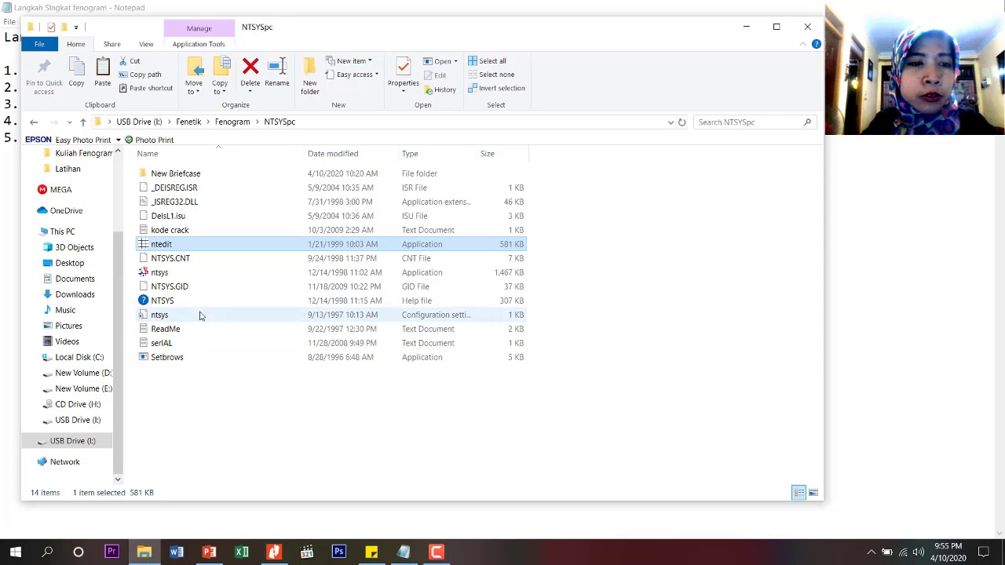
{"action": "left_click", "coordinate": [161, 273]}
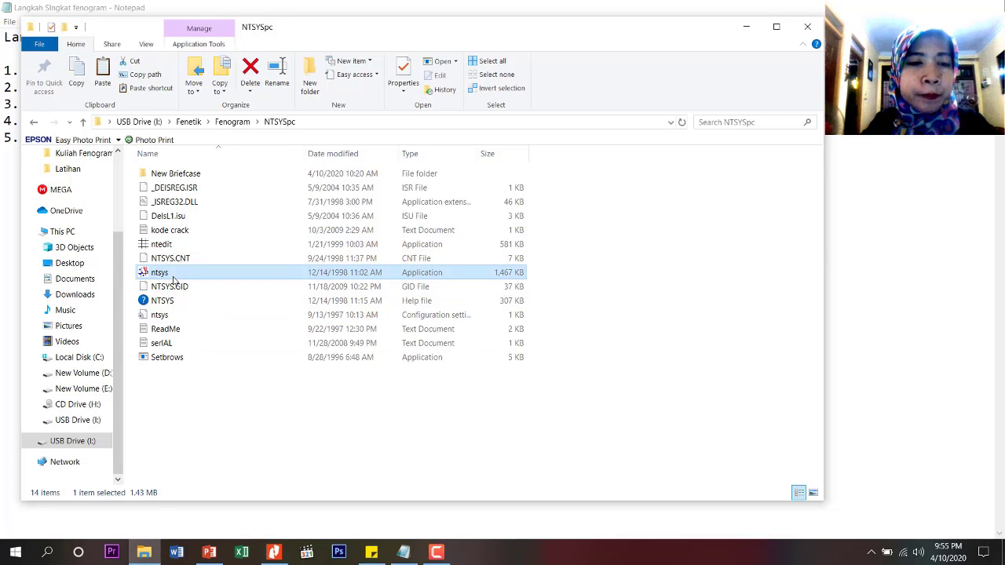
{"action": "double_click", "coordinate": [161, 272]}
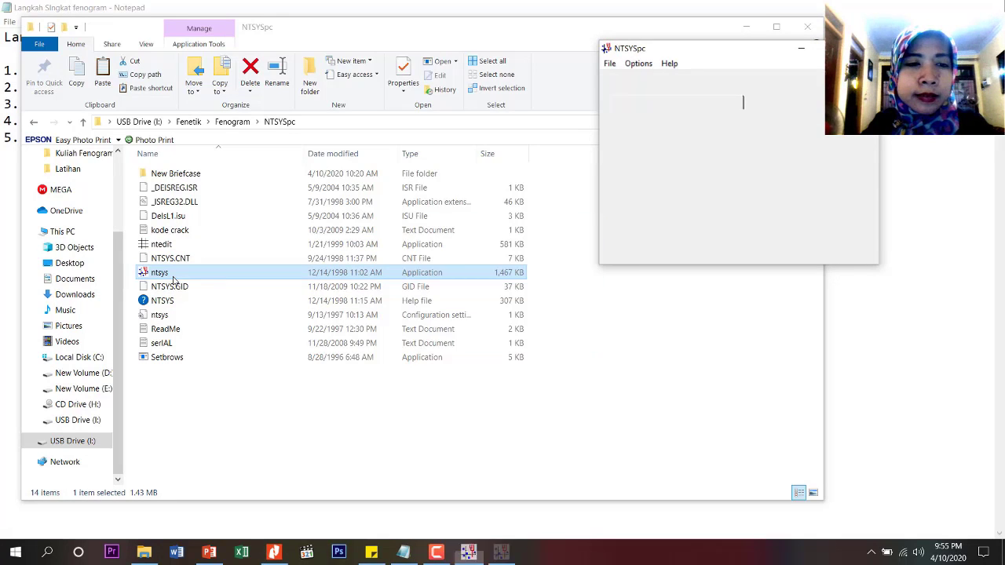
{"action": "left_click", "coordinate": [821, 48]}
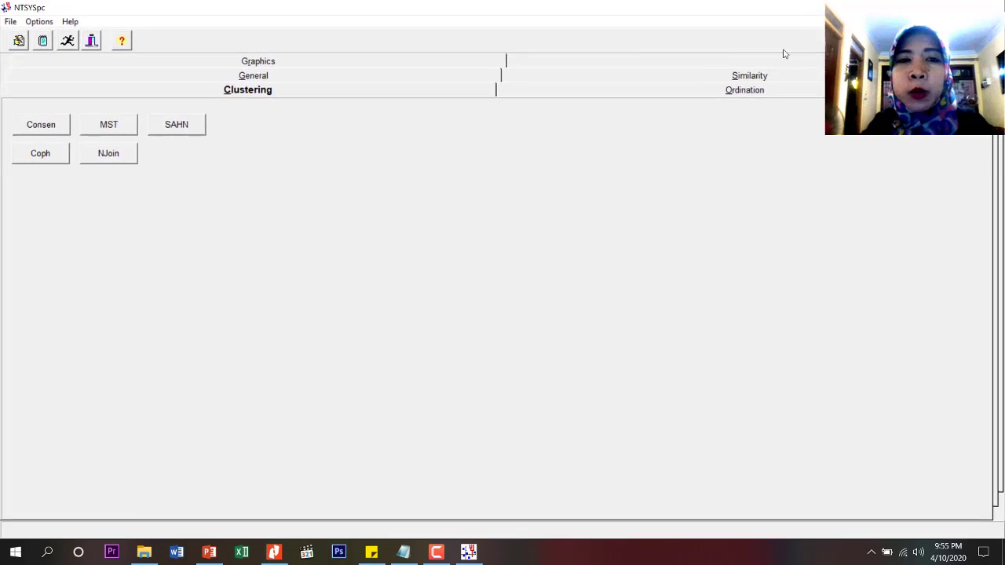
- Open the SimQual similarity module and choose "Coba 1 nts.NTS" from USB Drive (I:) > Fenetik > Fenogram > Latihan as its input file
{"action": "left_click", "coordinate": [748, 75]}
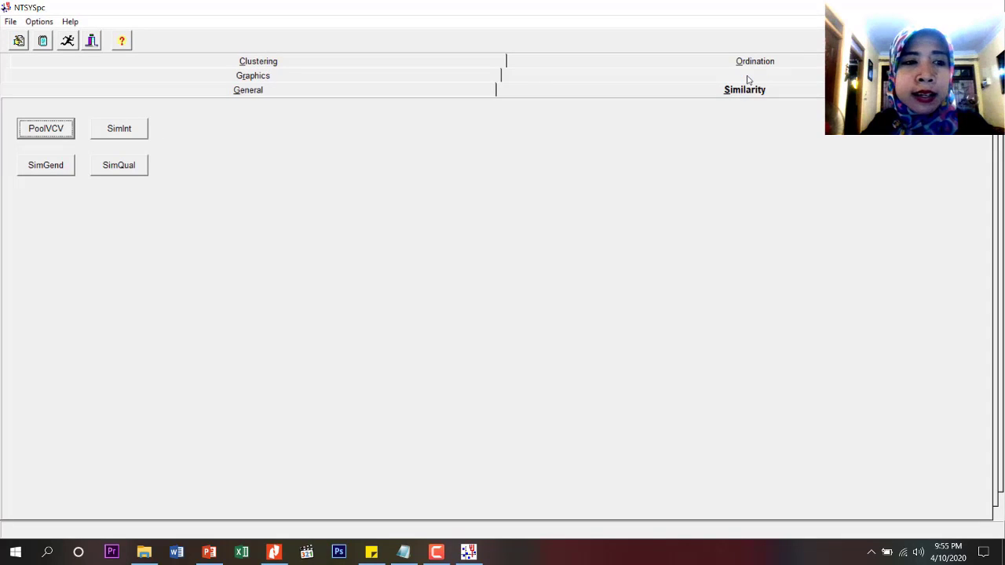
{"action": "left_click", "coordinate": [130, 172]}
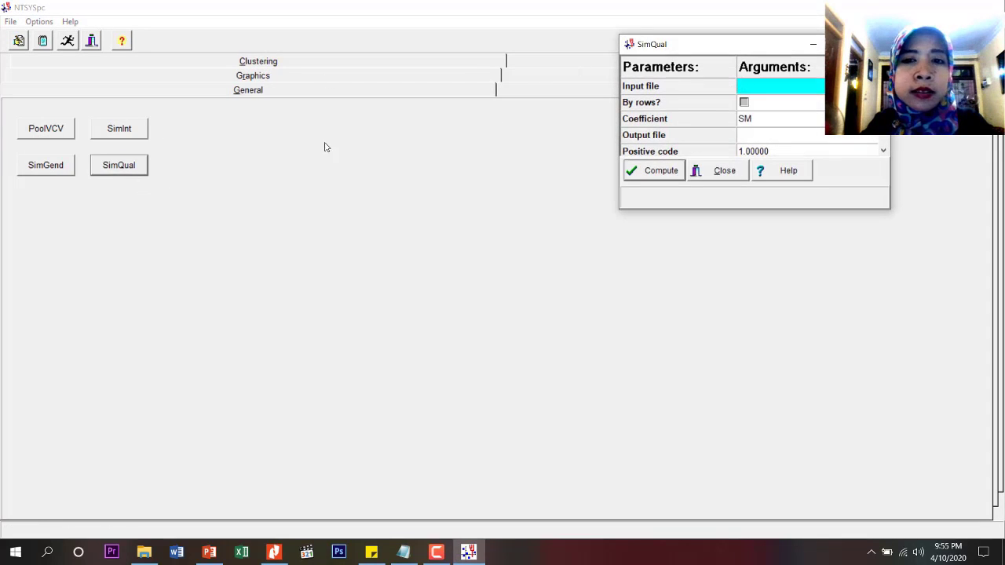
{"action": "double_click", "coordinate": [752, 86]}
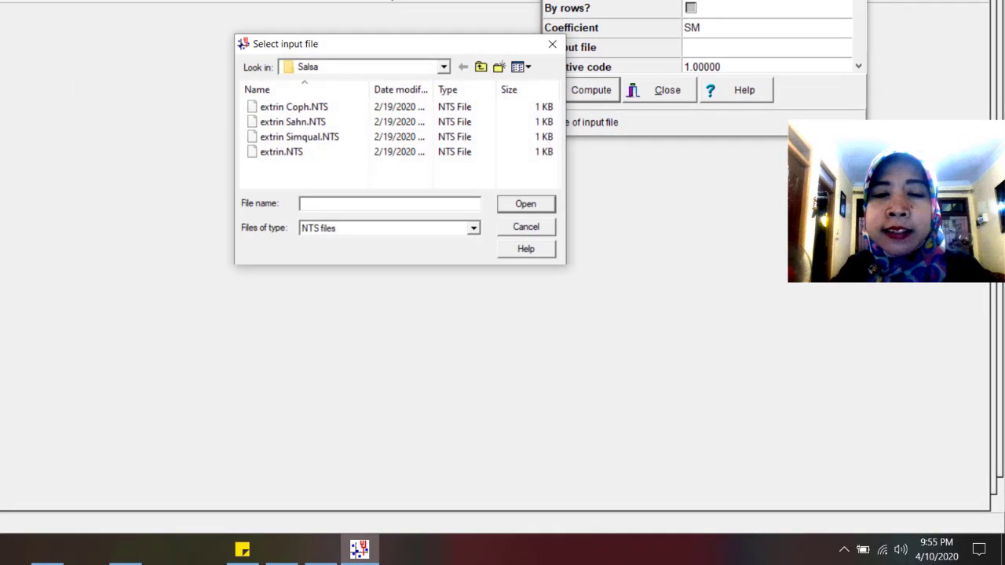
{"action": "left_click", "coordinate": [444, 67]}
{"action": "left_click", "coordinate": [444, 67]}
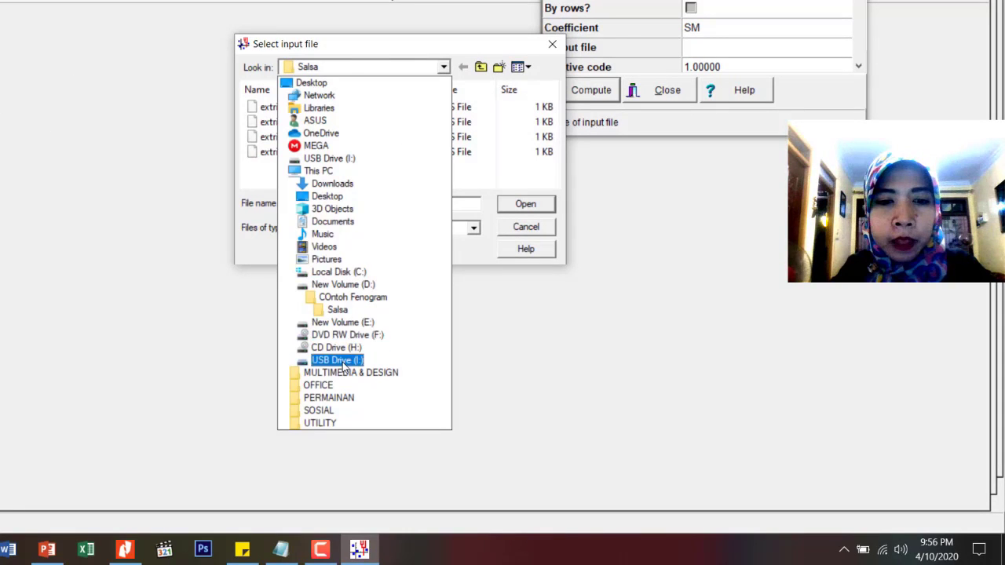
{"action": "left_click", "coordinate": [337, 360]}
{"action": "double_click", "coordinate": [274, 107]}
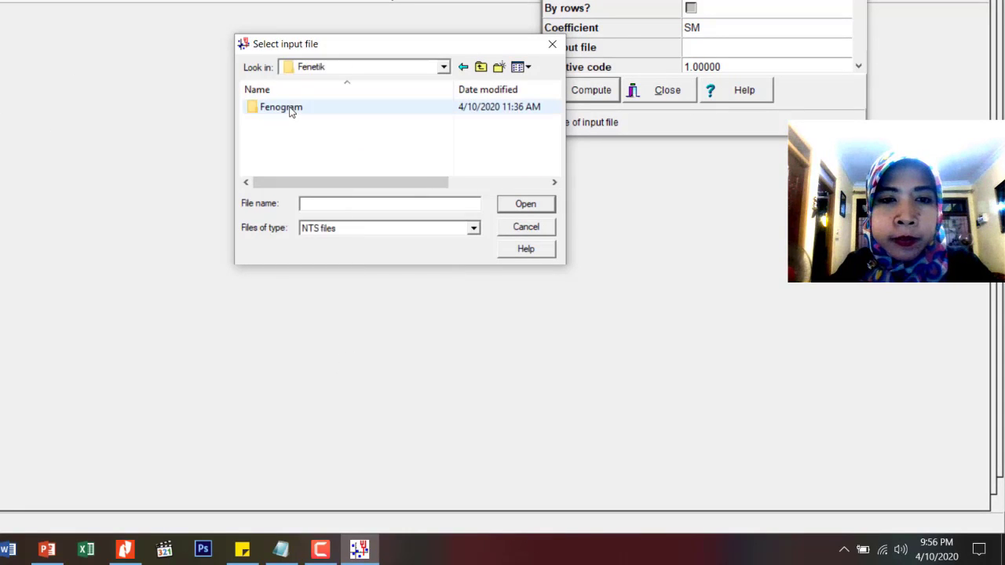
{"action": "double_click", "coordinate": [278, 107]}
{"action": "double_click", "coordinate": [289, 112]}
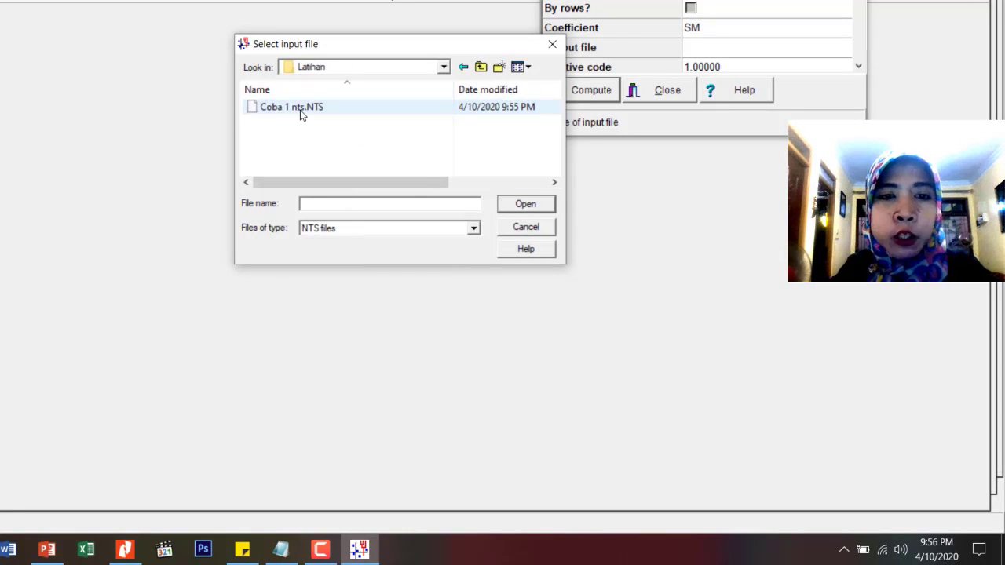
{"action": "left_click", "coordinate": [301, 108]}
{"action": "left_click", "coordinate": [515, 196]}
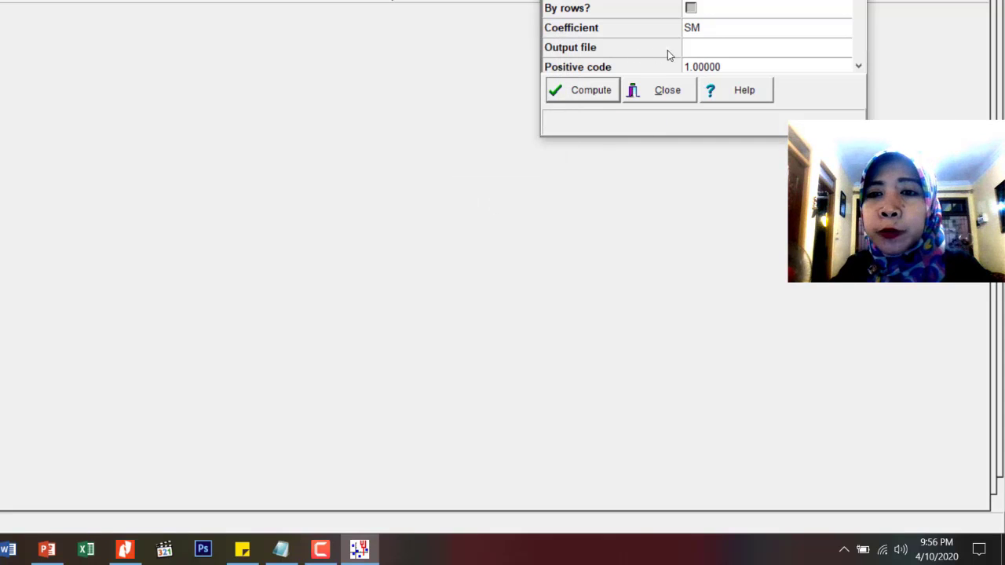
- Set the SimQual output file to "Coba 1 simqual" in the Latihan folder
{"action": "left_click", "coordinate": [698, 48]}
{"action": "left_click", "coordinate": [697, 47]}
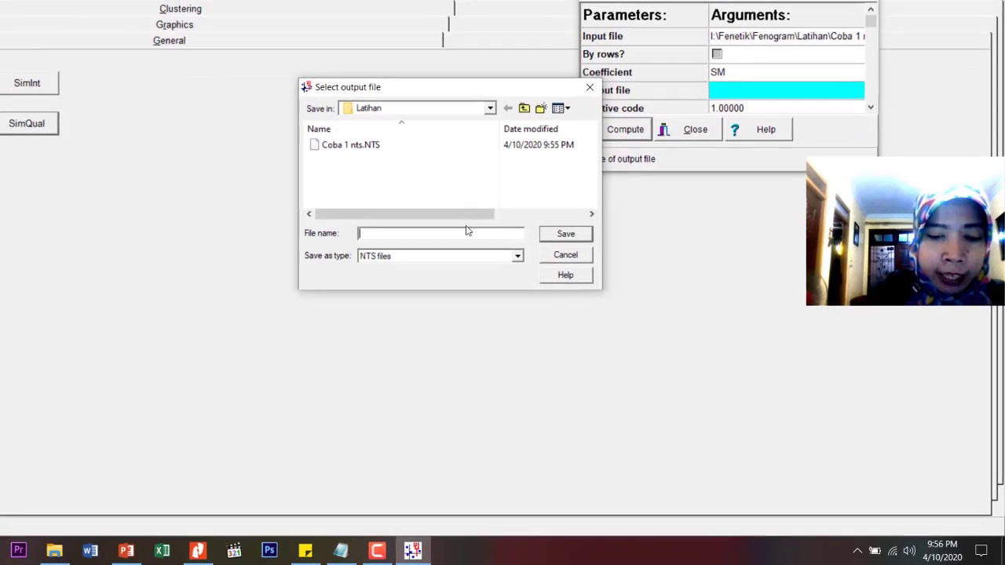
{"action": "type", "text": "Coba 1 "}
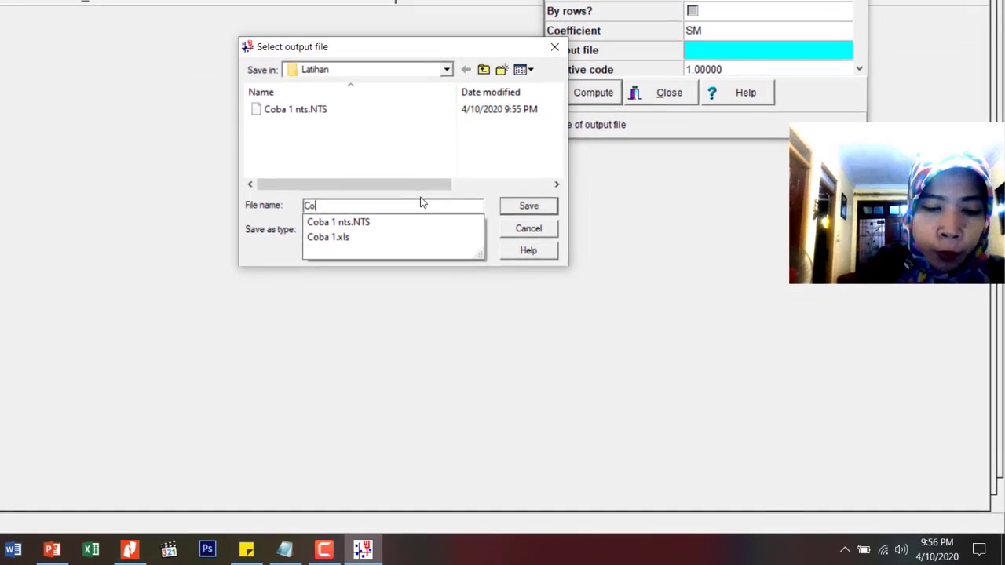
{"action": "type", "text": "simqual"}
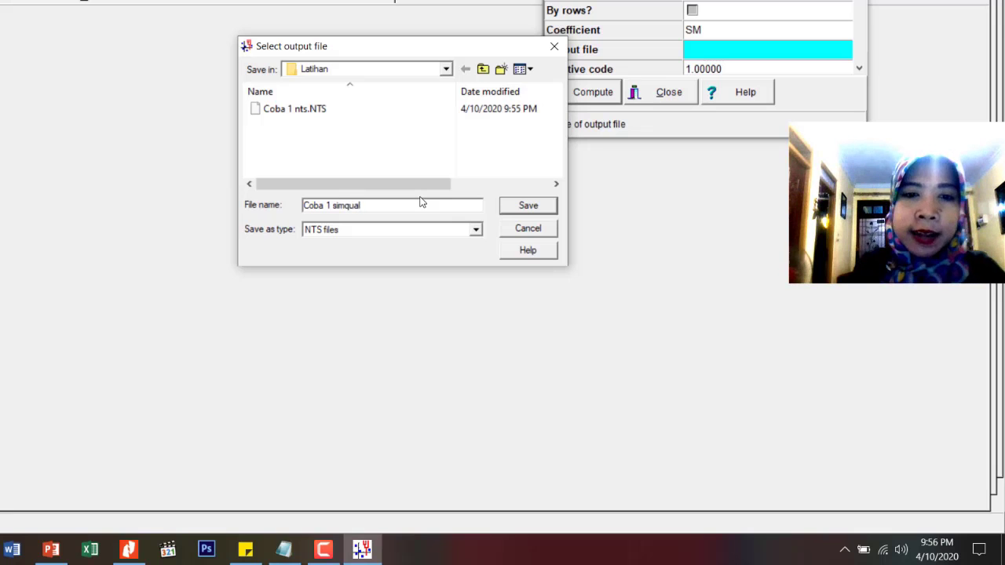
{"action": "left_click", "coordinate": [528, 205]}
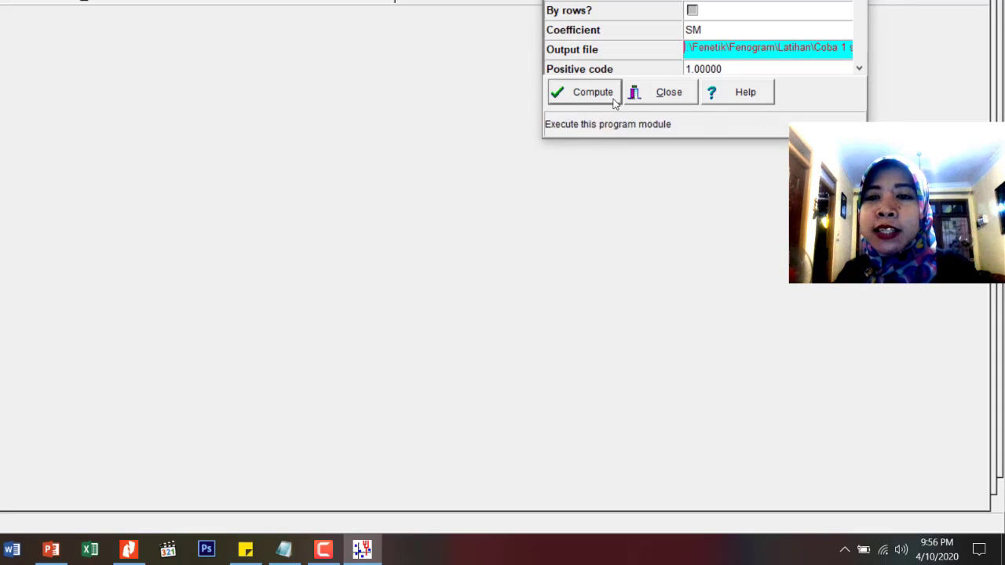
- Compute the SimQual similarity matrix with the SM coefficient and close the report listing
{"action": "scroll", "coordinate": [862, 3], "scroll_direction": "down", "scroll_amount": 1}
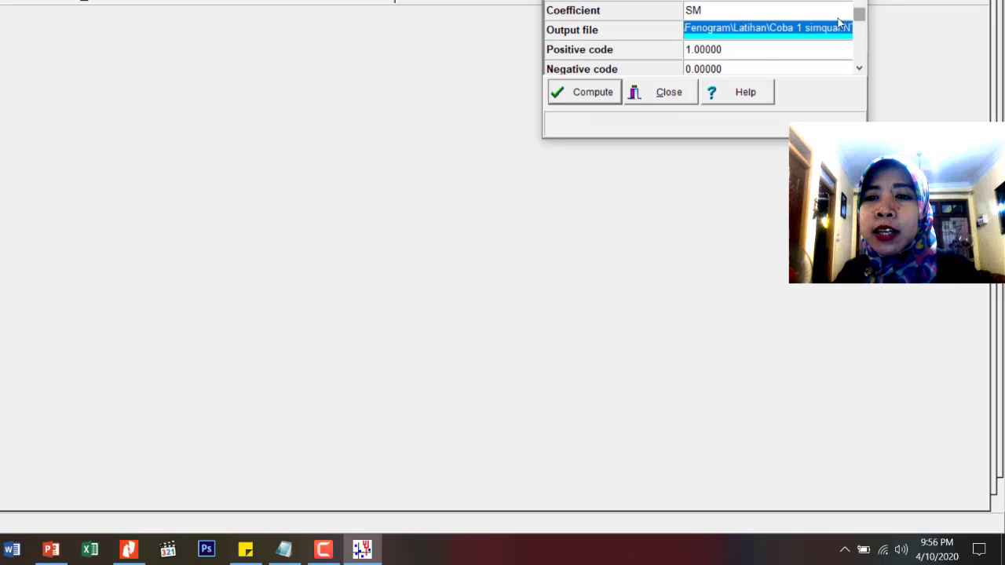
{"action": "left_click", "coordinate": [582, 94]}
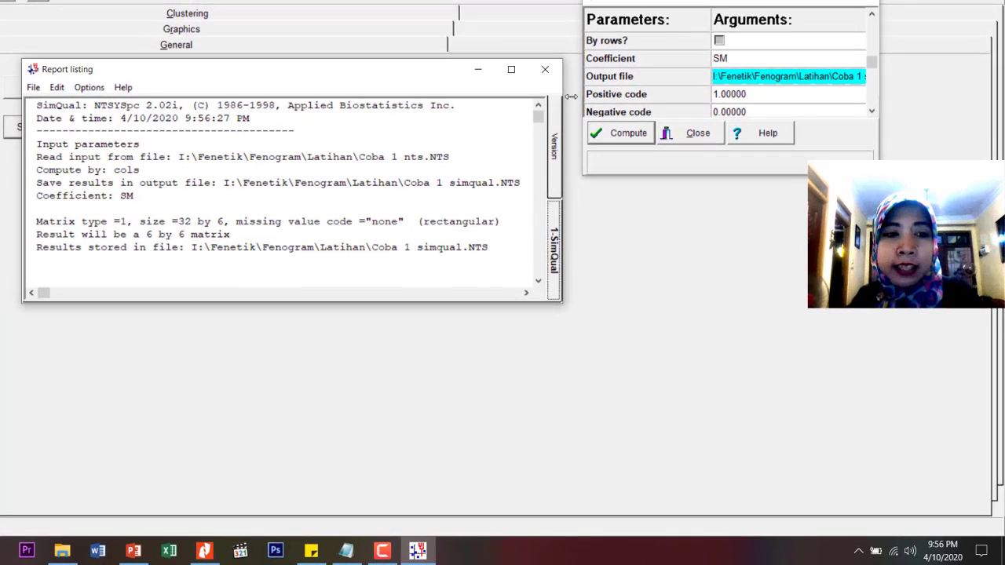
{"action": "left_click", "coordinate": [545, 71]}
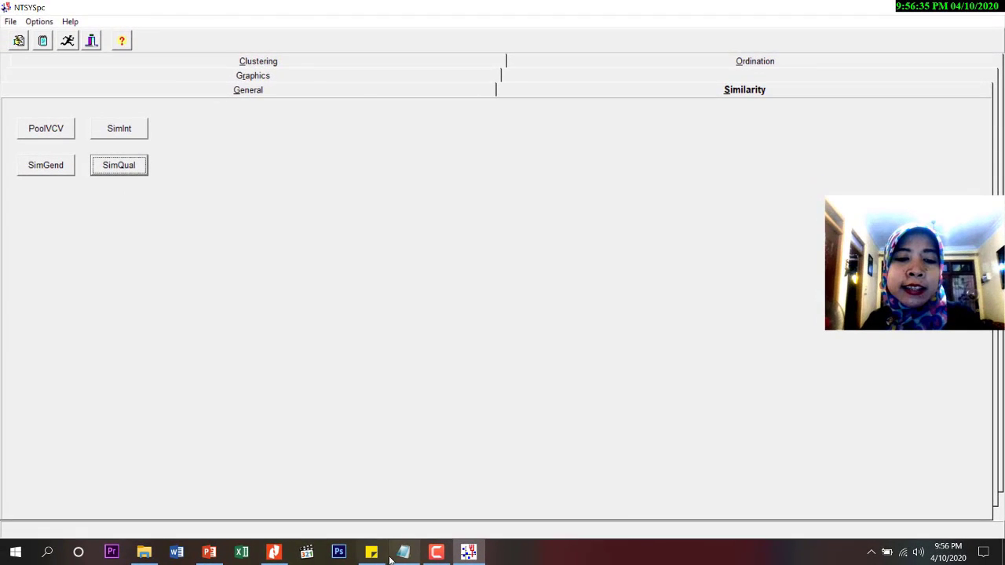
- Check the step list in Notepad, return to NTSYSpc and open SAHN clustering with "Coba 1 simqual.NTS" as the input file
{"action": "left_click", "coordinate": [403, 553]}
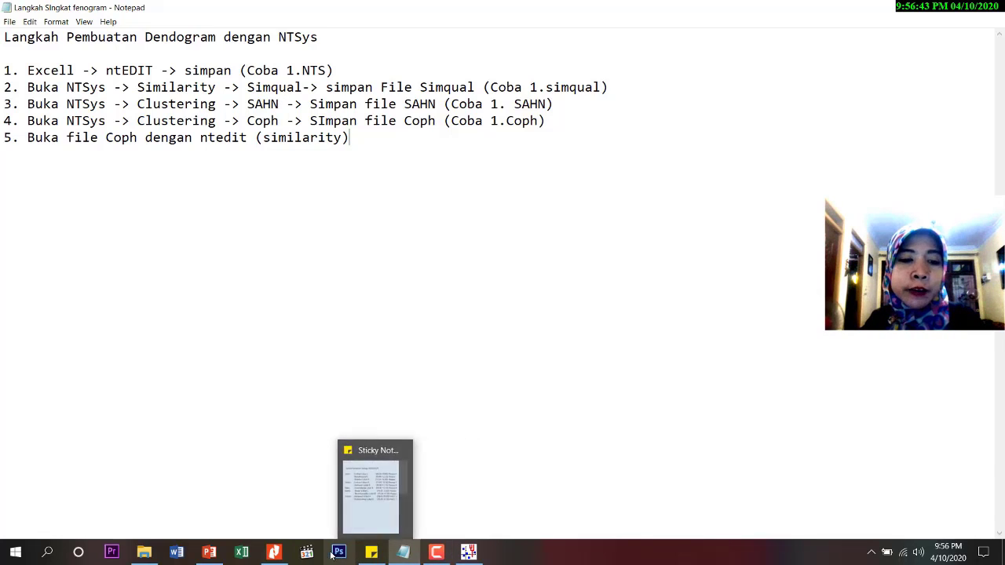
{"action": "left_click", "coordinate": [477, 557]}
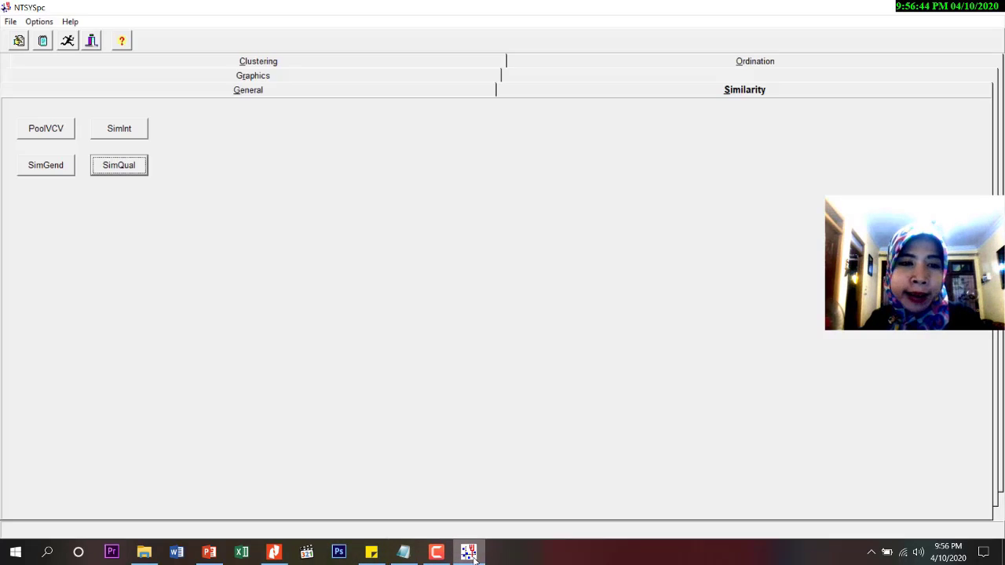
{"action": "left_click", "coordinate": [252, 62]}
{"action": "left_click", "coordinate": [182, 127]}
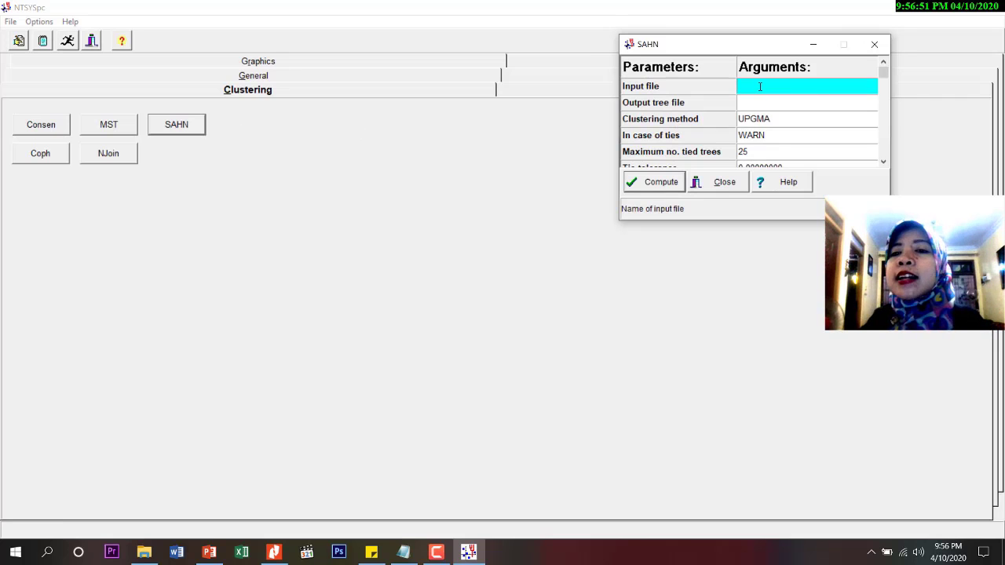
{"action": "double_click", "coordinate": [760, 87]}
{"action": "left_click", "coordinate": [421, 197]}
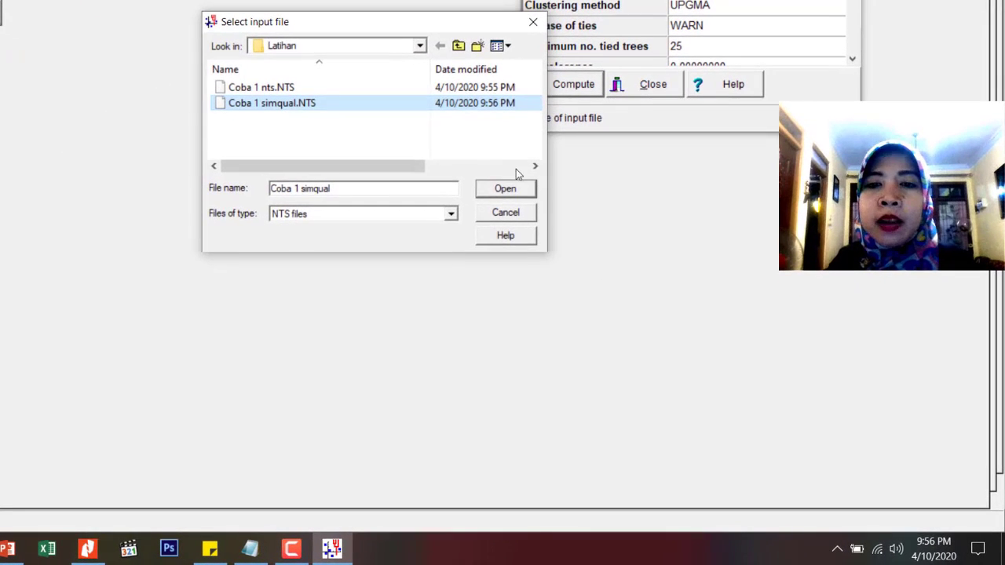
{"action": "left_click", "coordinate": [505, 190]}
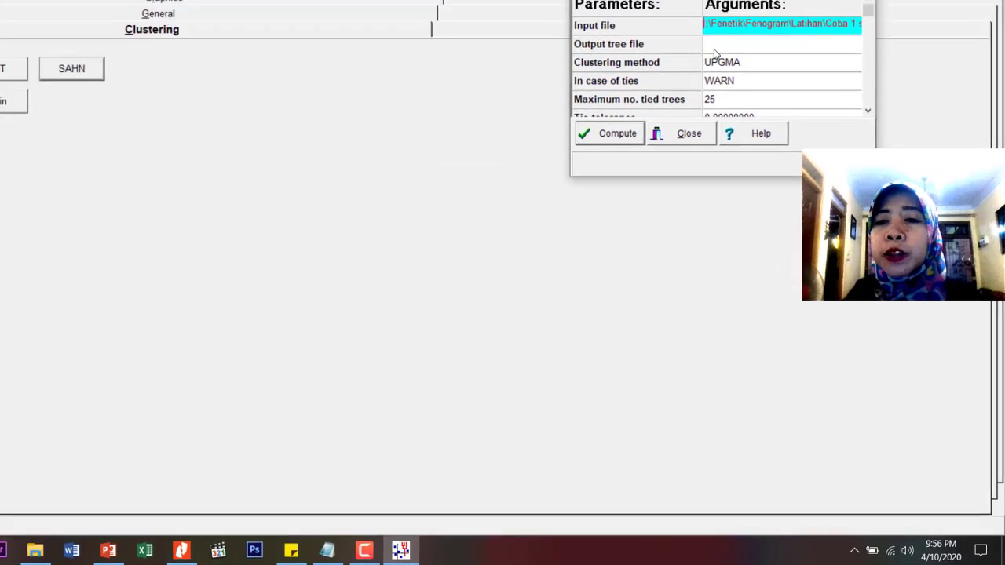
- Set the SAHN output tree file to "Coba 1 sahn" in the Latihan folder
{"action": "double_click", "coordinate": [738, 74]}
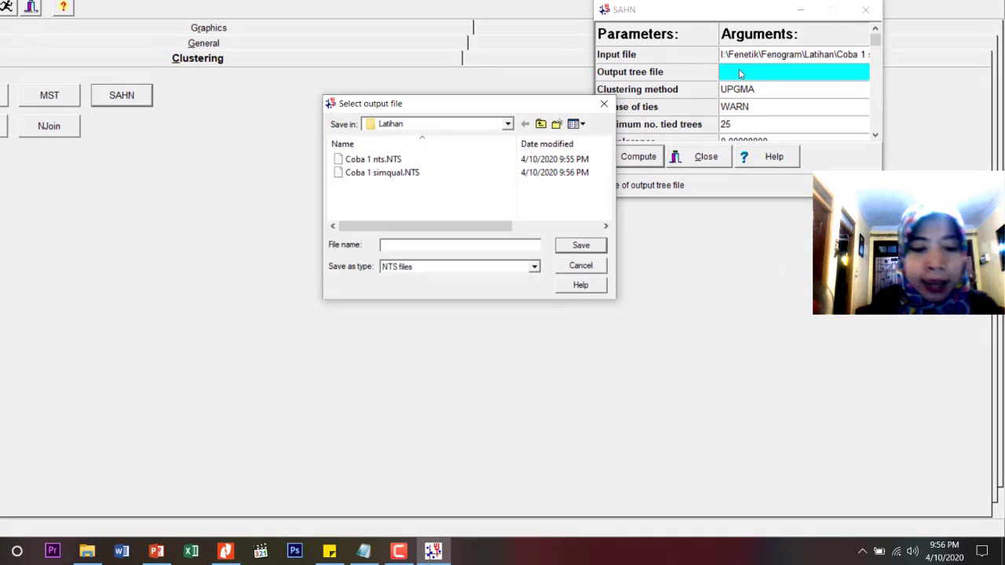
{"action": "type", "text": "Coba 1"}
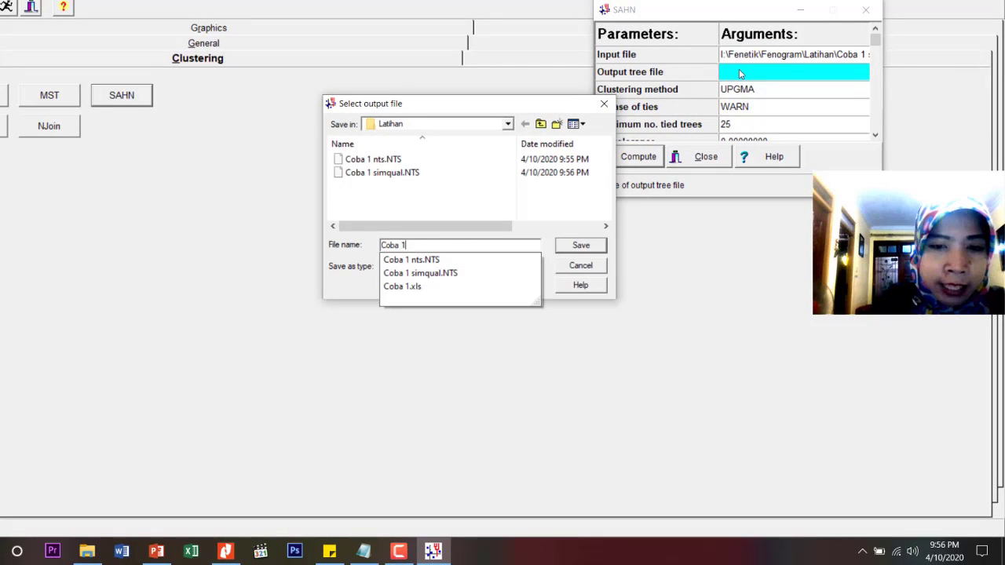
{"action": "type", "text": " sahn"}
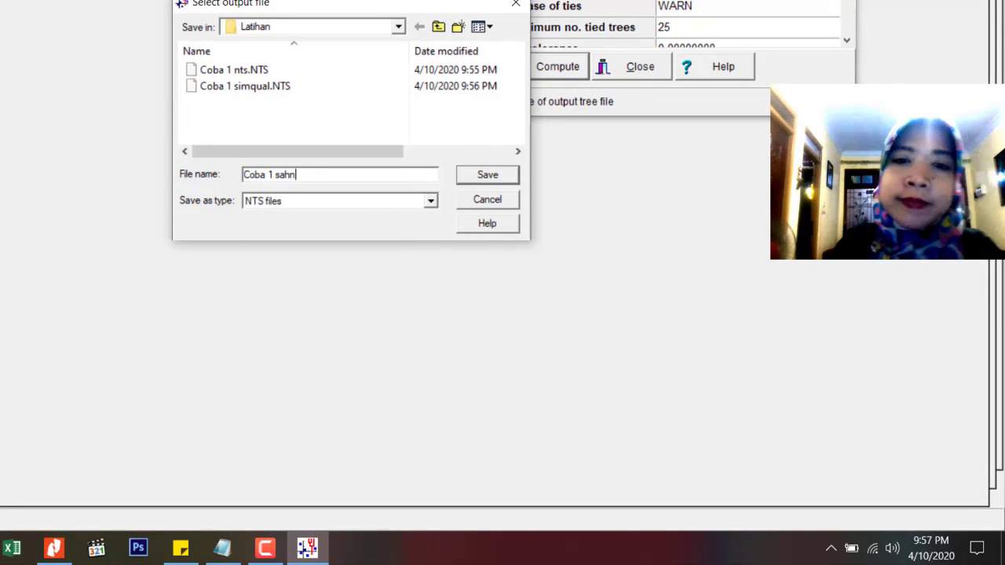
{"action": "left_click", "coordinate": [488, 176]}
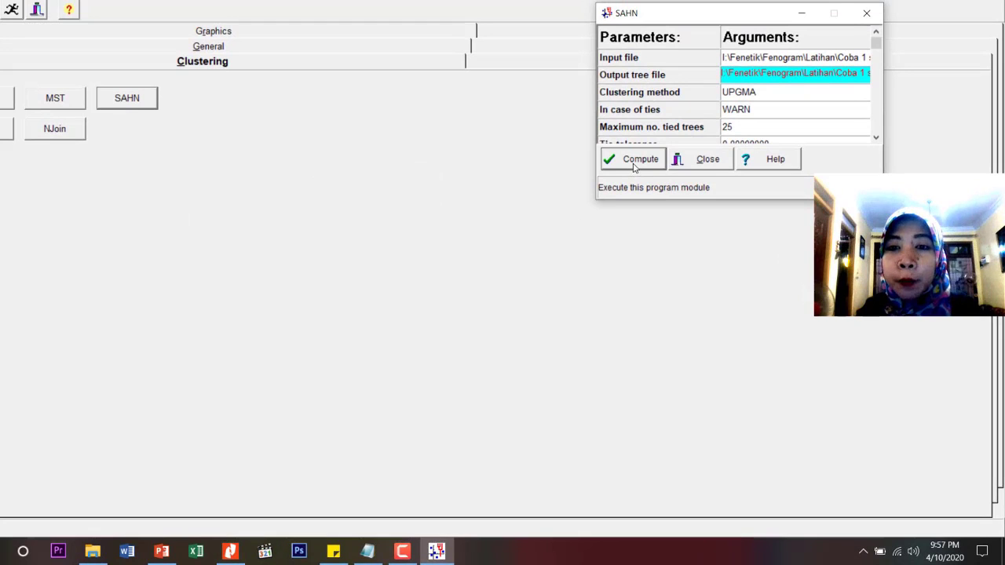
- Compute the SAHN clustering with the UPGMA method and view the tree plot
{"action": "left_click", "coordinate": [636, 161]}
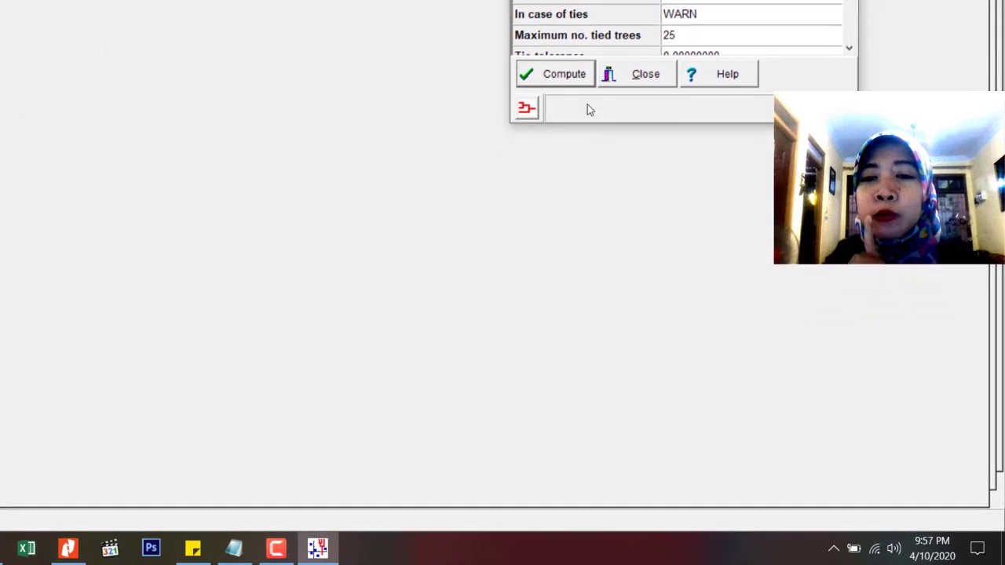
{"action": "left_click", "coordinate": [530, 114]}
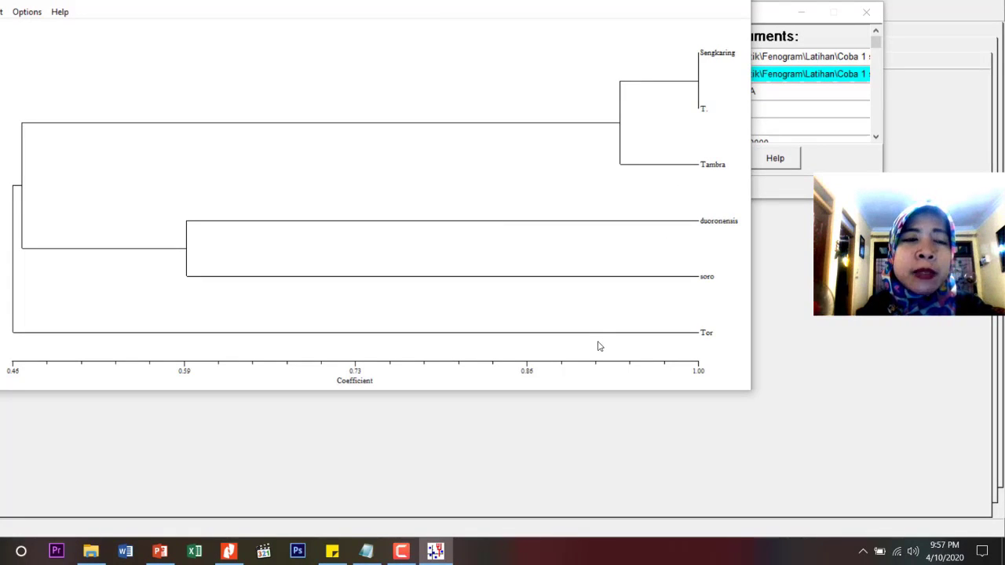
{"action": "left_click", "coordinate": [1, 12]}
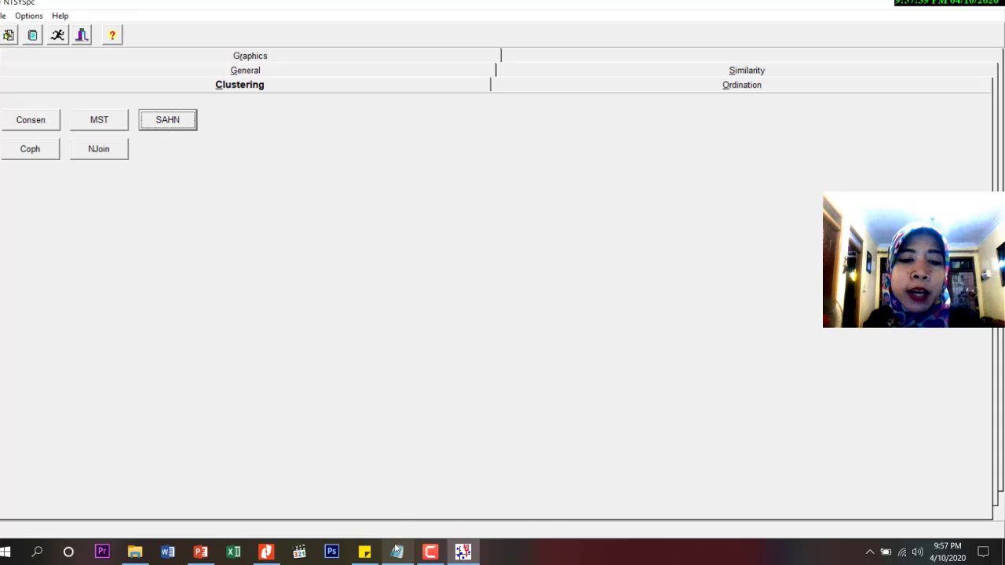
- Check the step list in Notepad, return to NTSYSpc and open Coph with "Coba 1 sahn.NTS" as the input tree file
{"action": "left_click", "coordinate": [396, 551]}
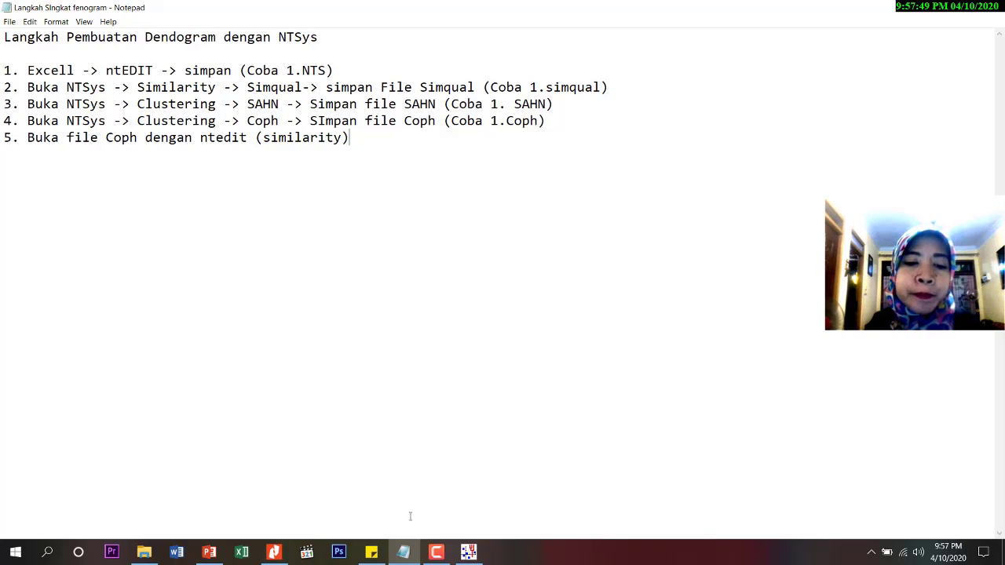
{"action": "left_click", "coordinate": [468, 552]}
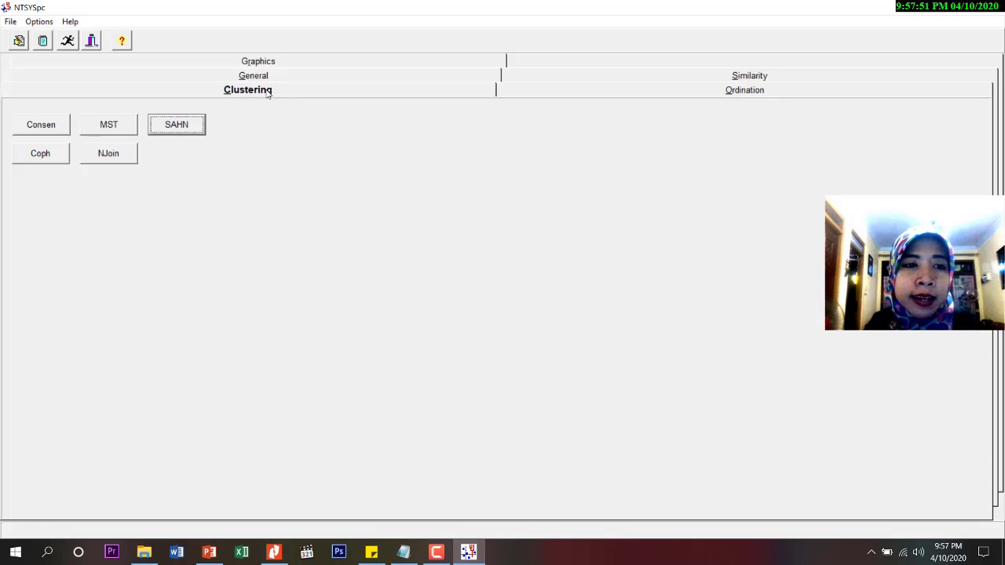
{"action": "left_click", "coordinate": [44, 156]}
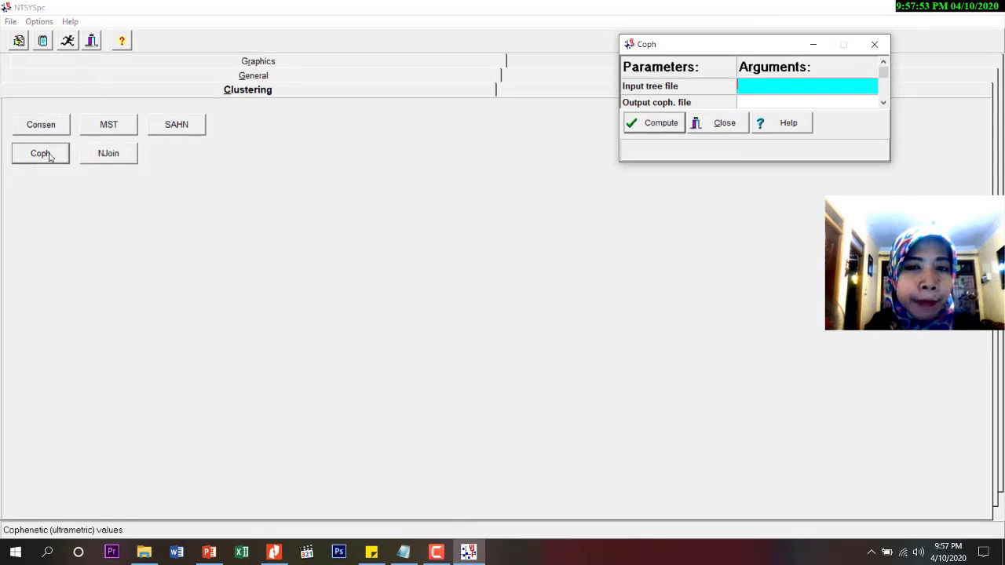
{"action": "left_click", "coordinate": [758, 91]}
{"action": "double_click", "coordinate": [759, 86]}
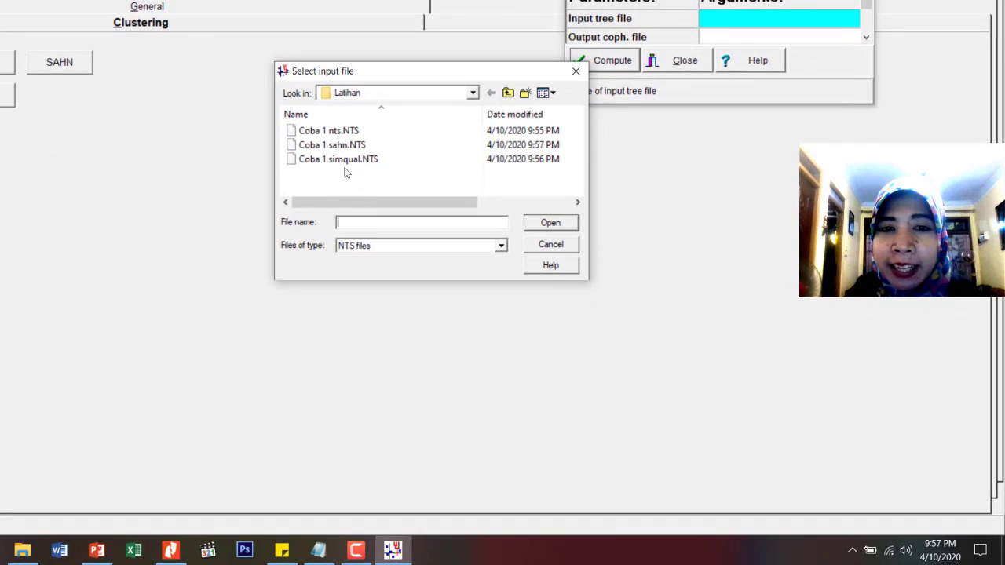
{"action": "left_click", "coordinate": [332, 145]}
{"action": "left_click", "coordinate": [551, 223]}
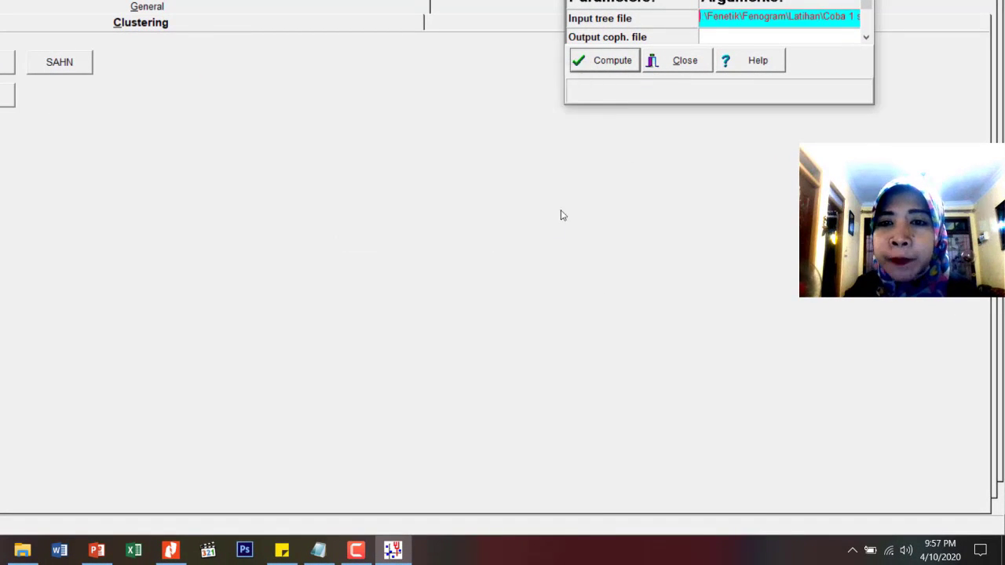
- Set the Coph output file to "Coba 1 coph" in the Latihan folder
{"action": "left_click", "coordinate": [733, 40]}
{"action": "left_click", "coordinate": [729, 16]}
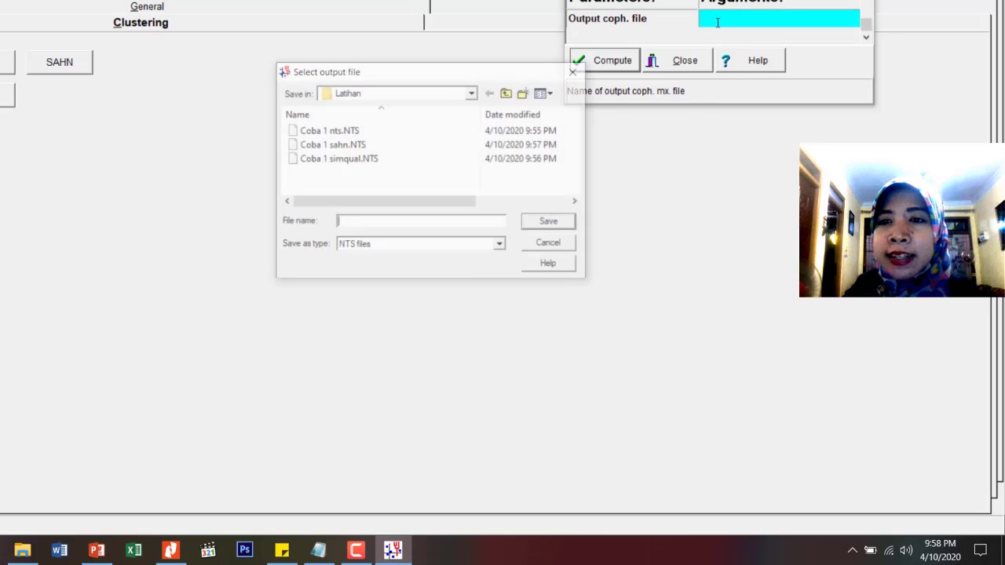
{"action": "type", "text": "Coba 1"}
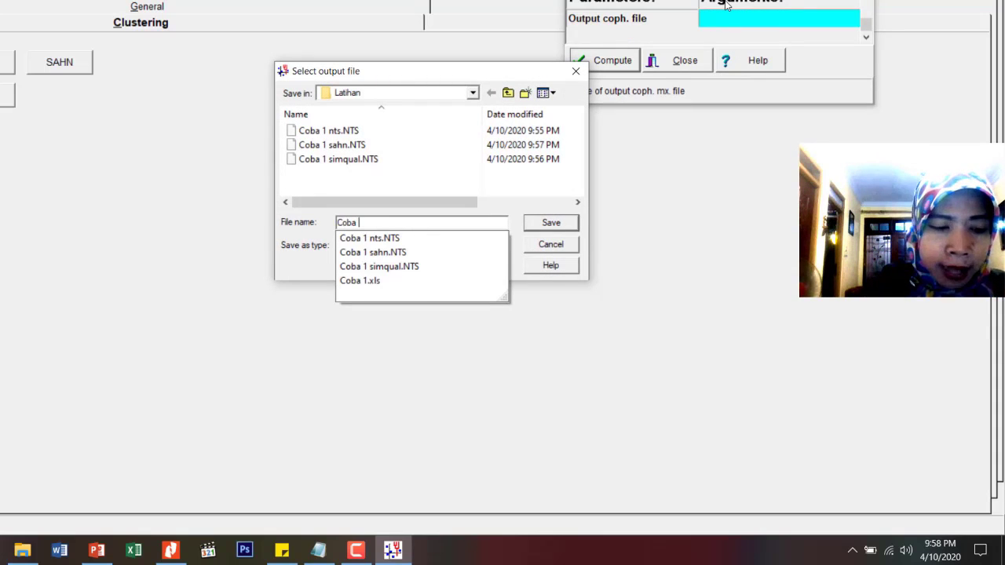
{"action": "type", "text": " c"}
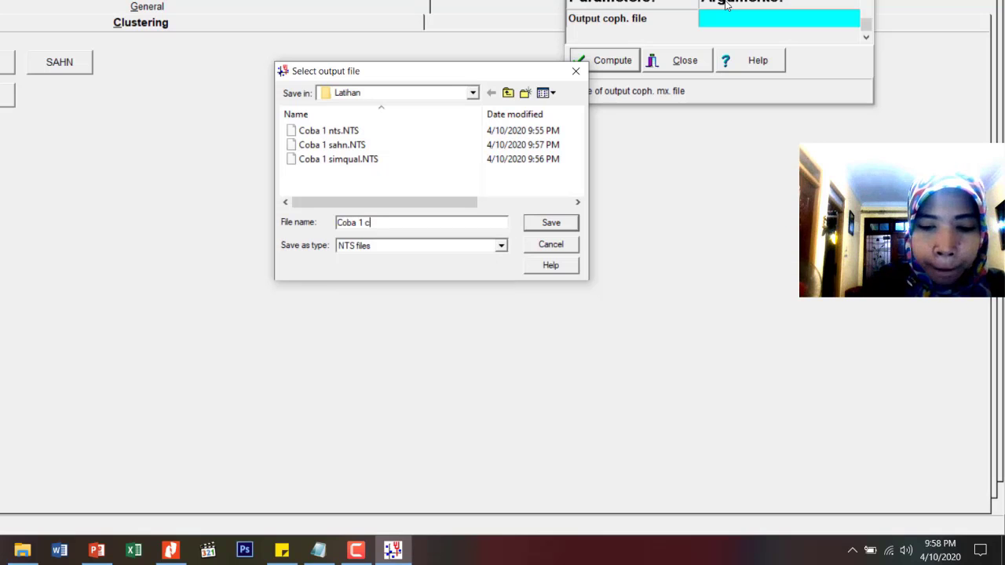
{"action": "type", "text": "oph"}
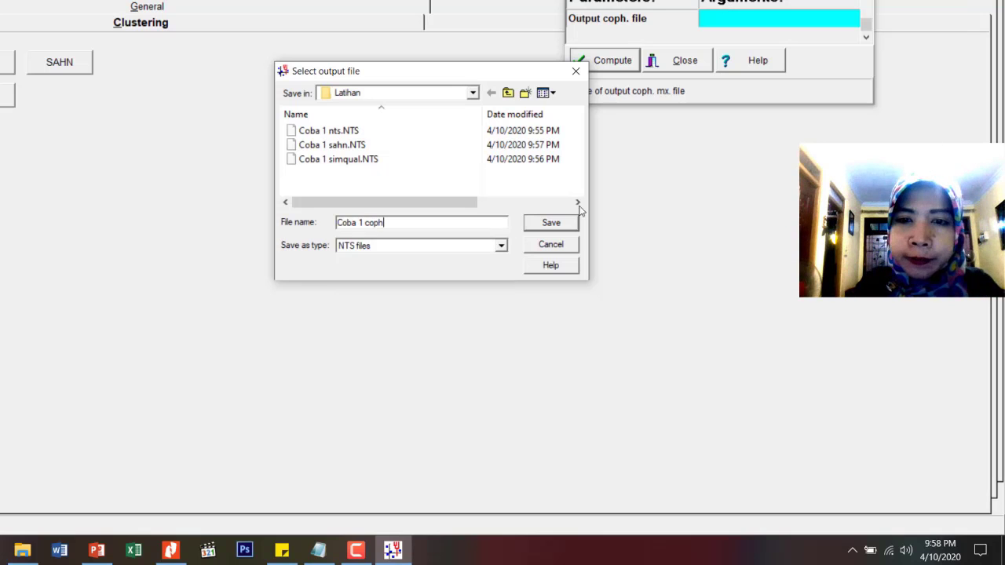
{"action": "left_click", "coordinate": [552, 224]}
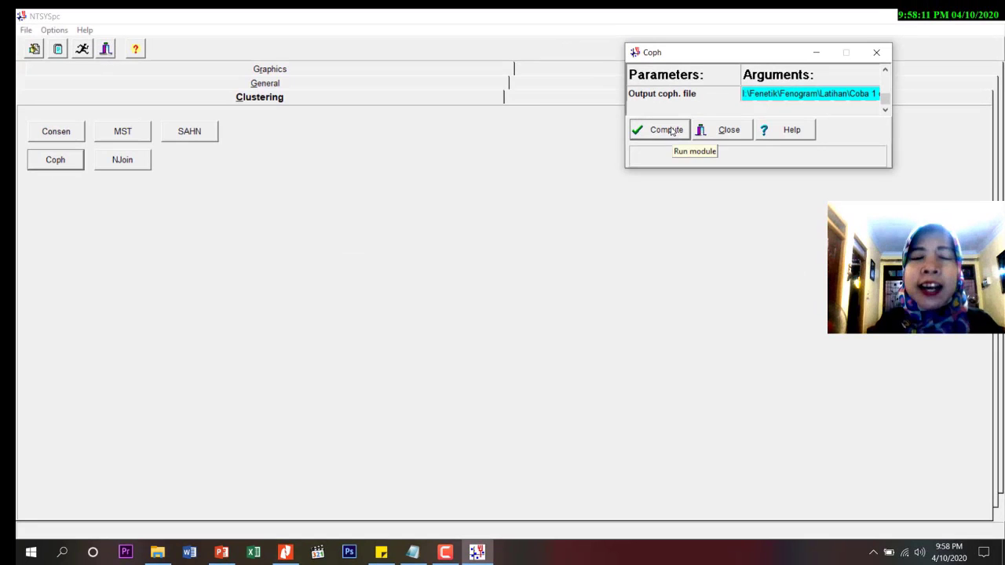
- Close the Coph module and NTSYSpc, and launch ntedit from USB Drive (I:) > Fenetik > Fenogram > NTSYSpc
{"action": "left_click", "coordinate": [877, 54]}
{"action": "left_click", "coordinate": [999, 17]}
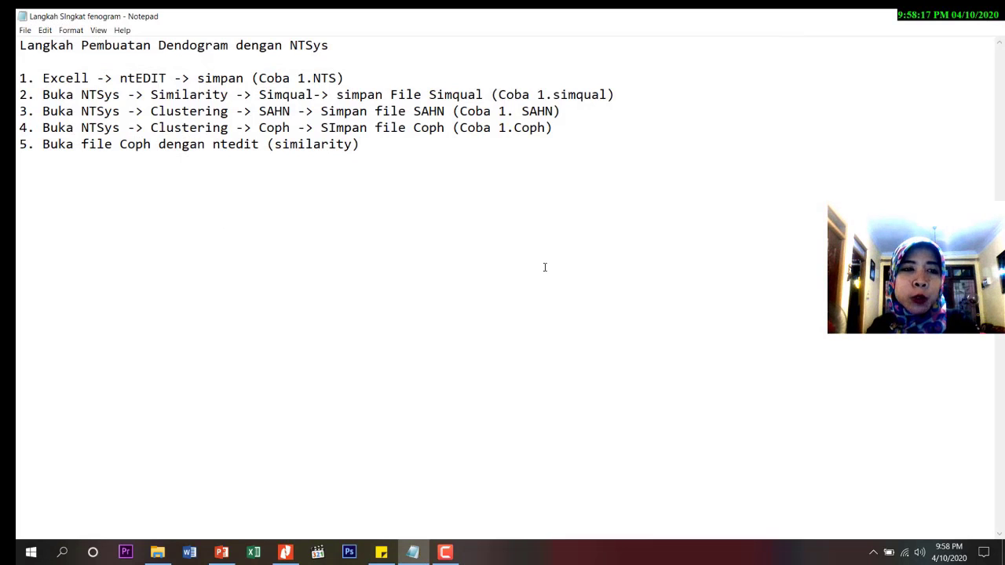
{"action": "left_click", "coordinate": [157, 552]}
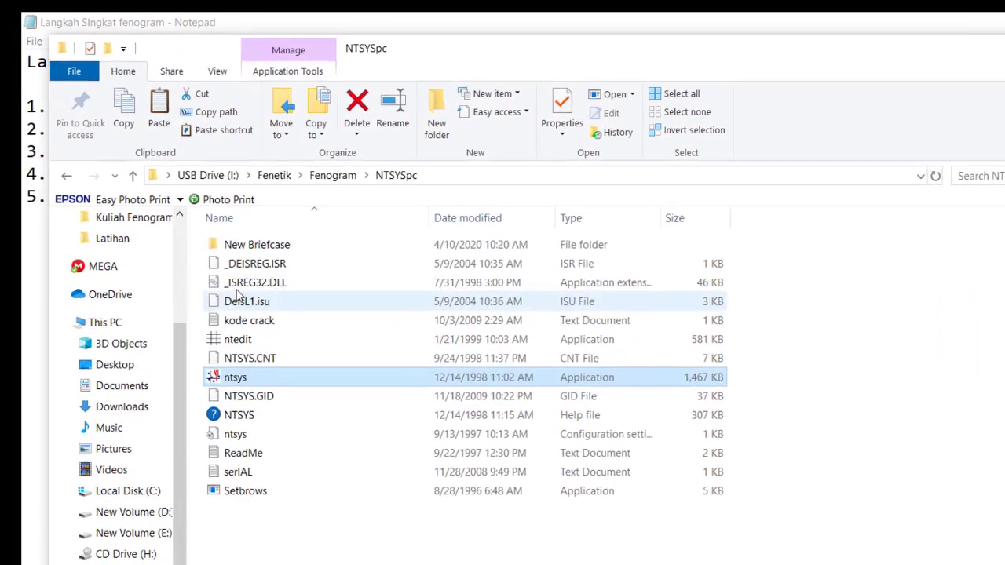
{"action": "double_click", "coordinate": [240, 342]}
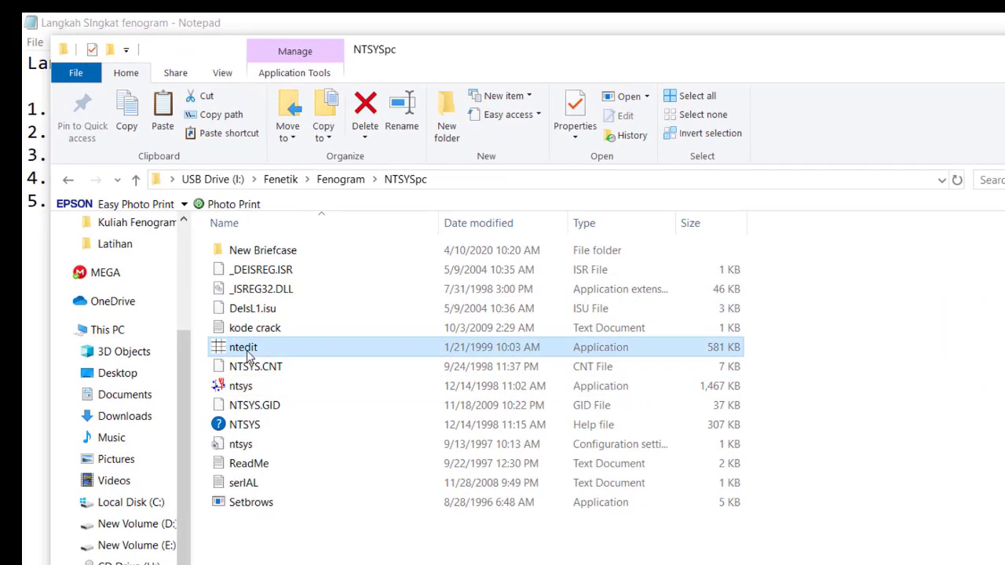
{"action": "left_click", "coordinate": [472, 97]}
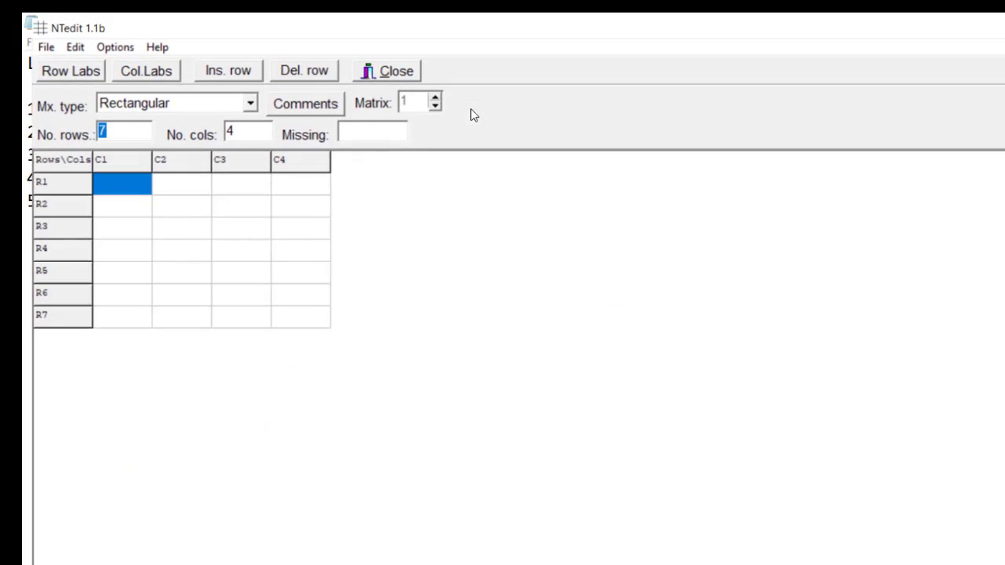